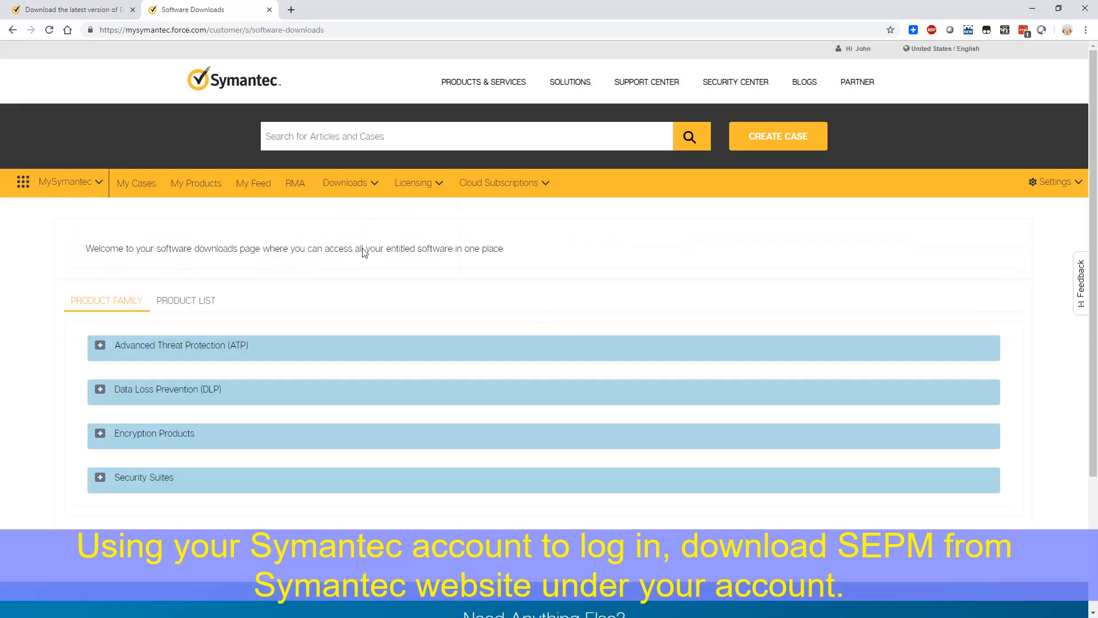
# Step: Under Security Suites > SPS-EE > 14.2.1 International English, tick the 1.09 GB SEPM_EN.exe and show its download details
pyautogui.click(98, 478)
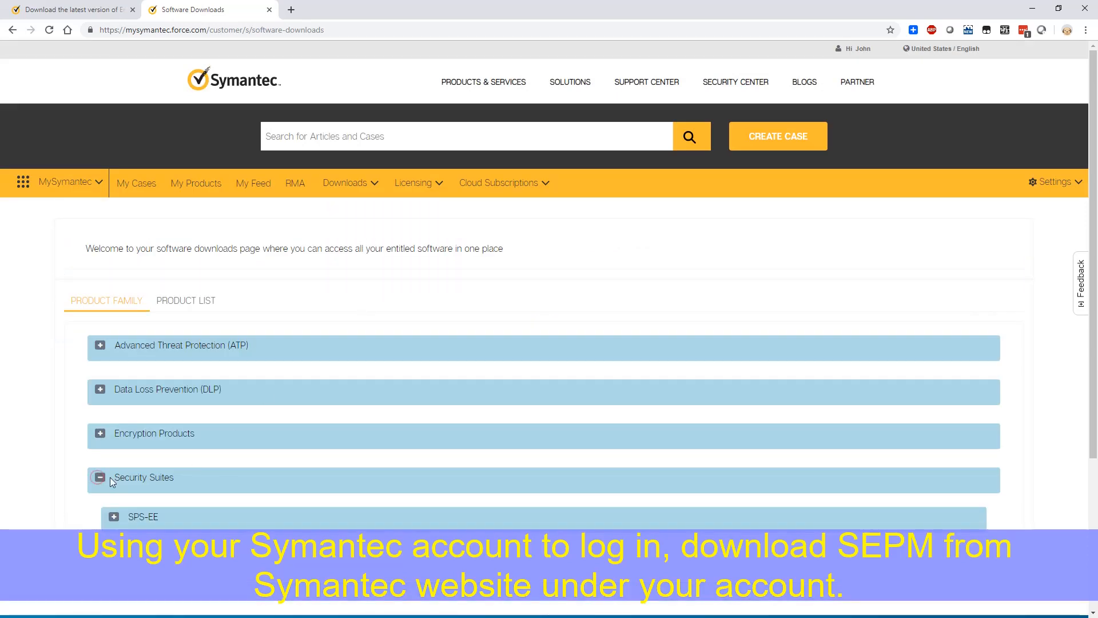
pyautogui.click(114, 518)
pyautogui.scroll(-8, 255, 470)
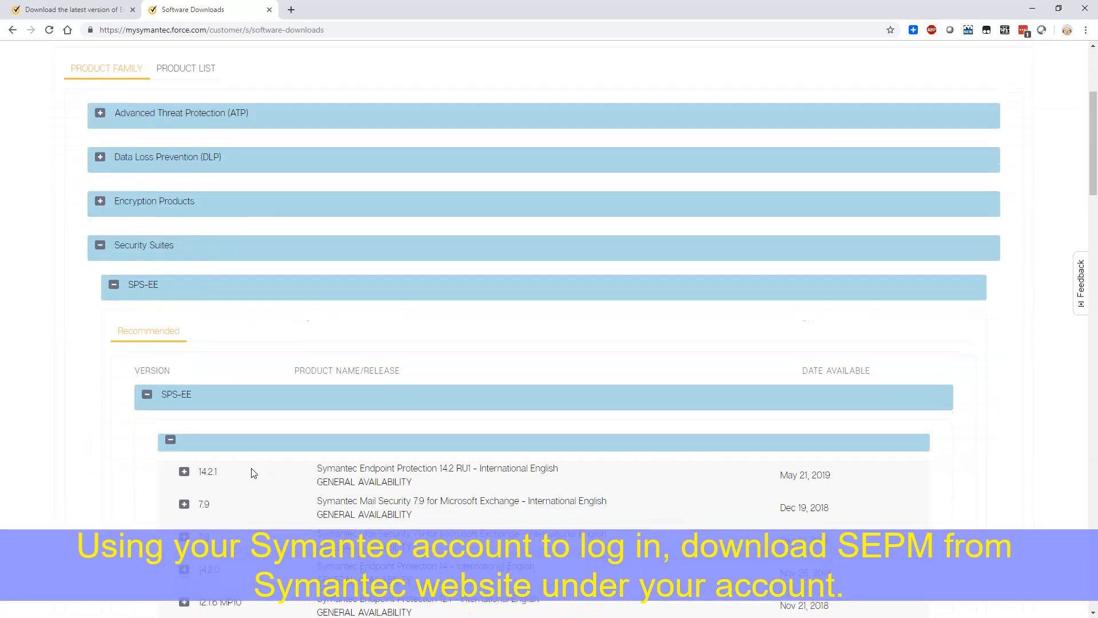
pyautogui.scroll(-3, 254, 472)
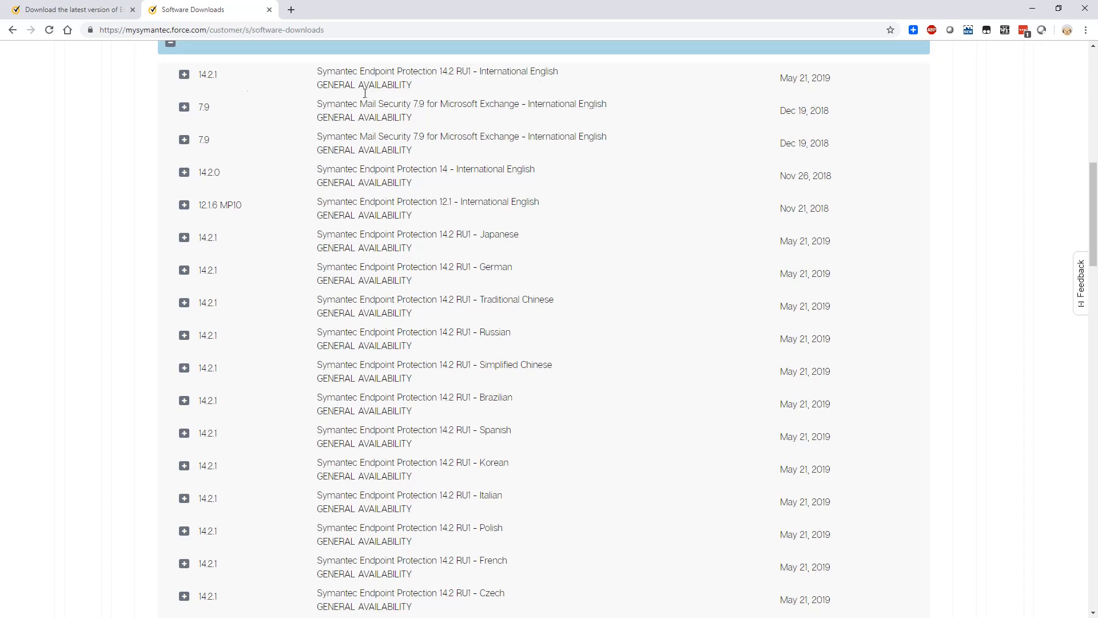
pyautogui.click(183, 74)
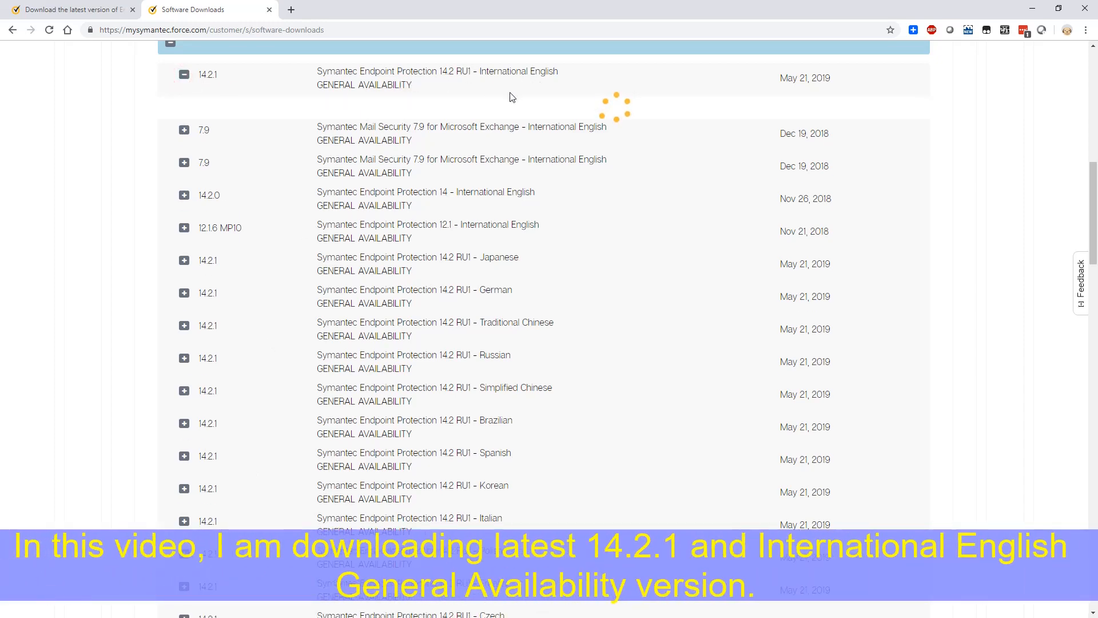
pyautogui.scroll(-8, 343, 324)
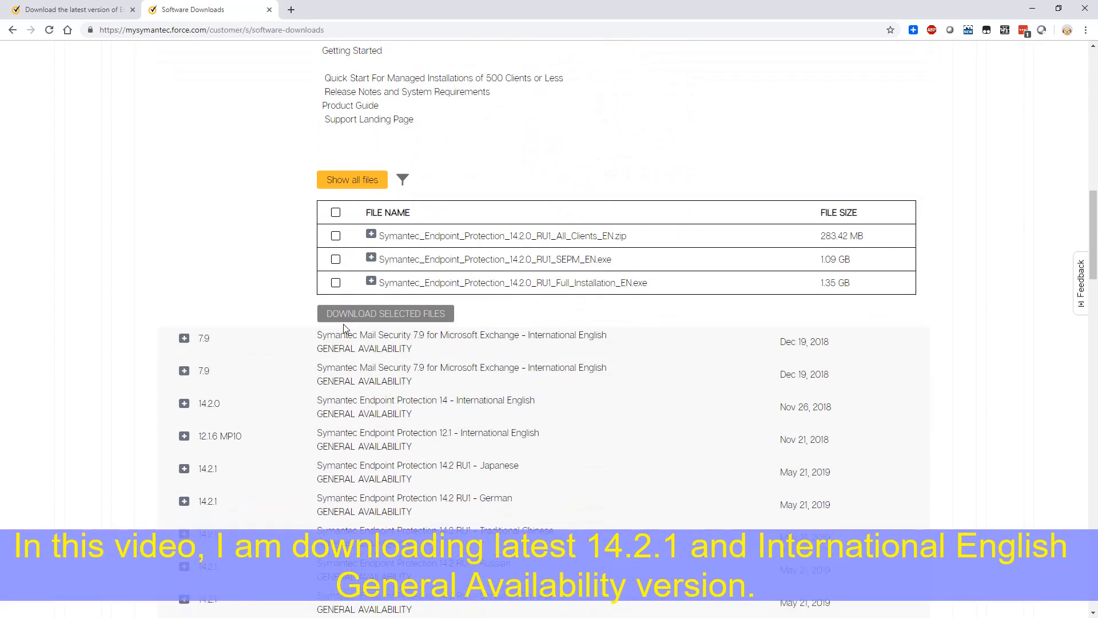
pyautogui.click(336, 259)
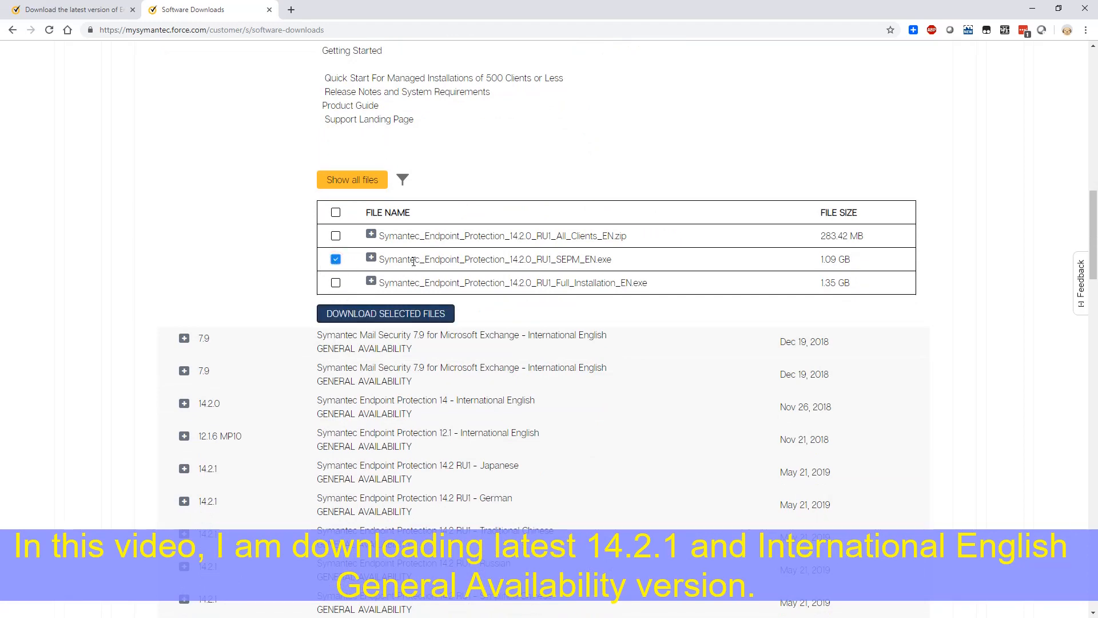
pyautogui.click(372, 259)
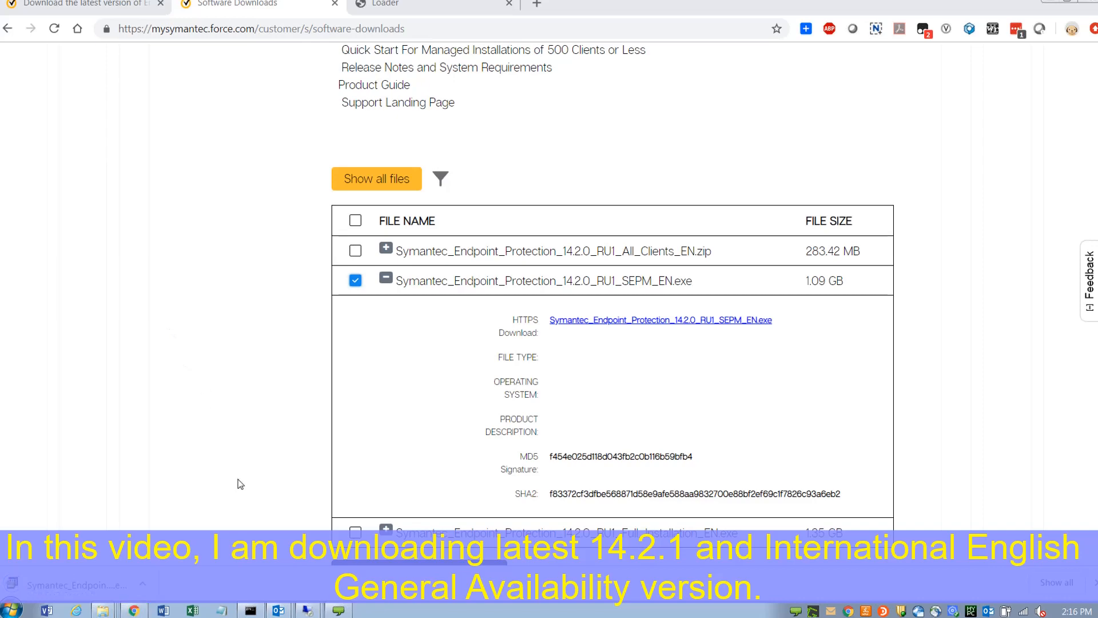
# Step: Close Internet Explorer, paste the SEPM installer onto the desktop, and launch it past UAC
pyautogui.click(309, 611)
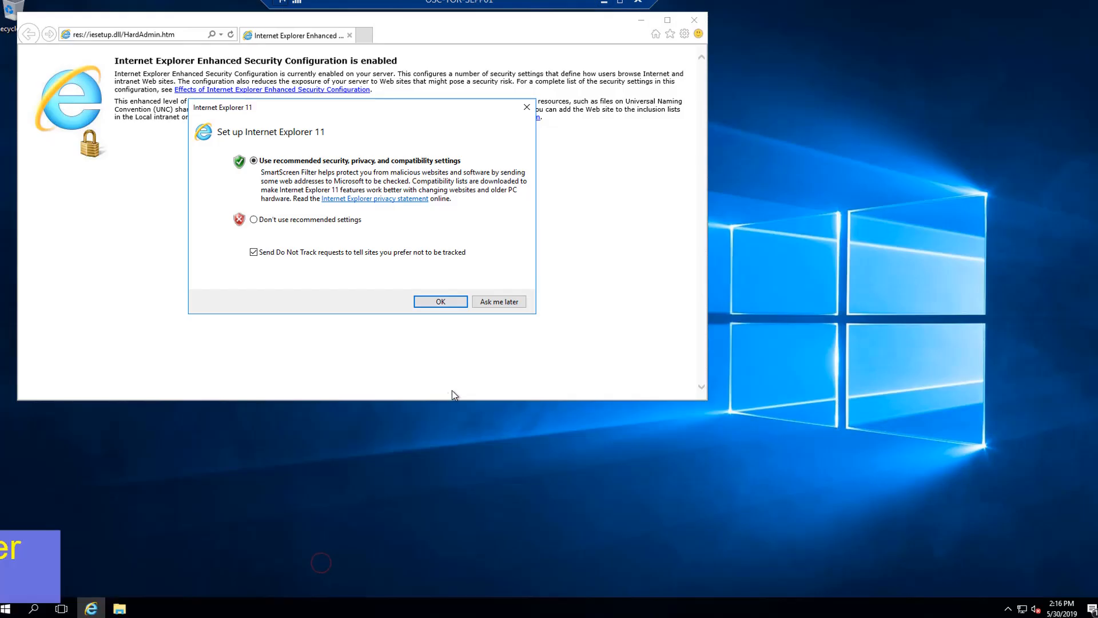
pyautogui.click(443, 298)
pyautogui.rightClick(67, 136)
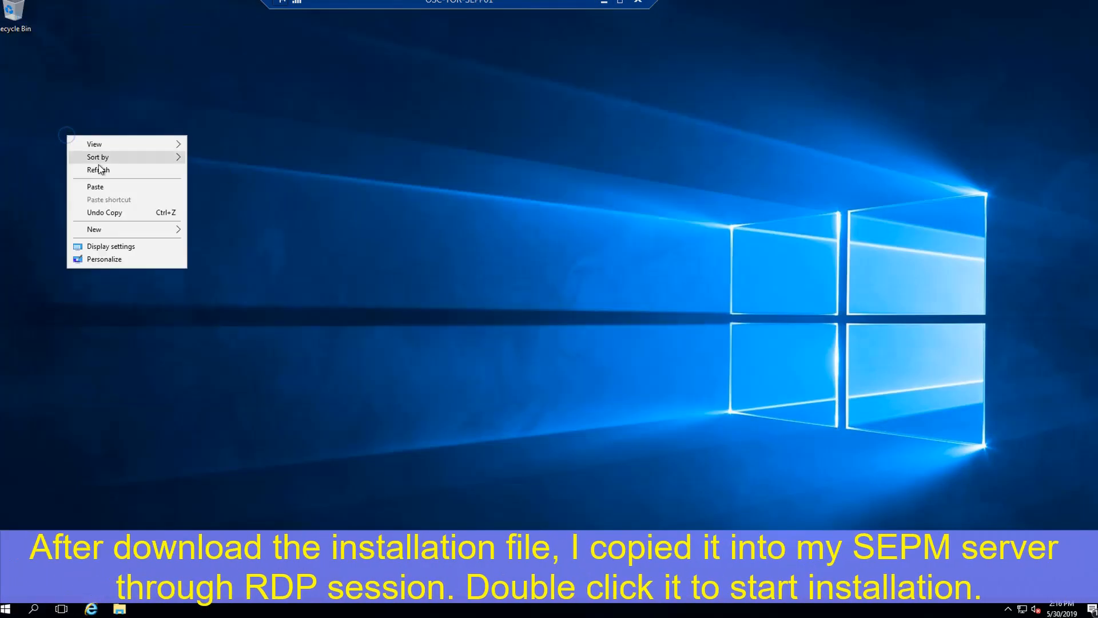
pyautogui.click(95, 186)
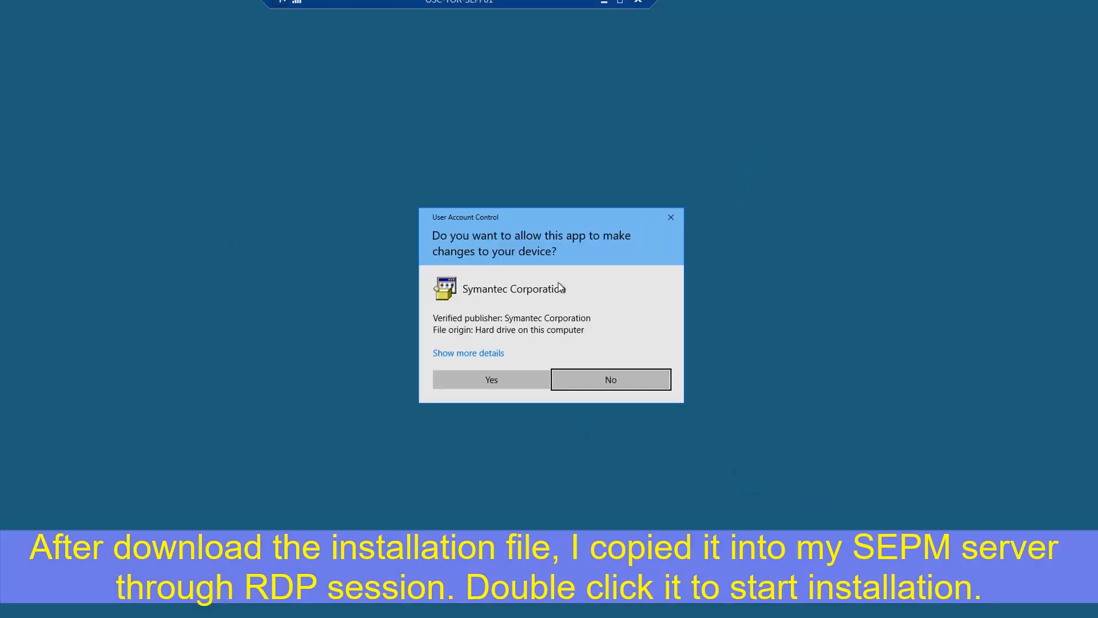
pyautogui.click(458, 379)
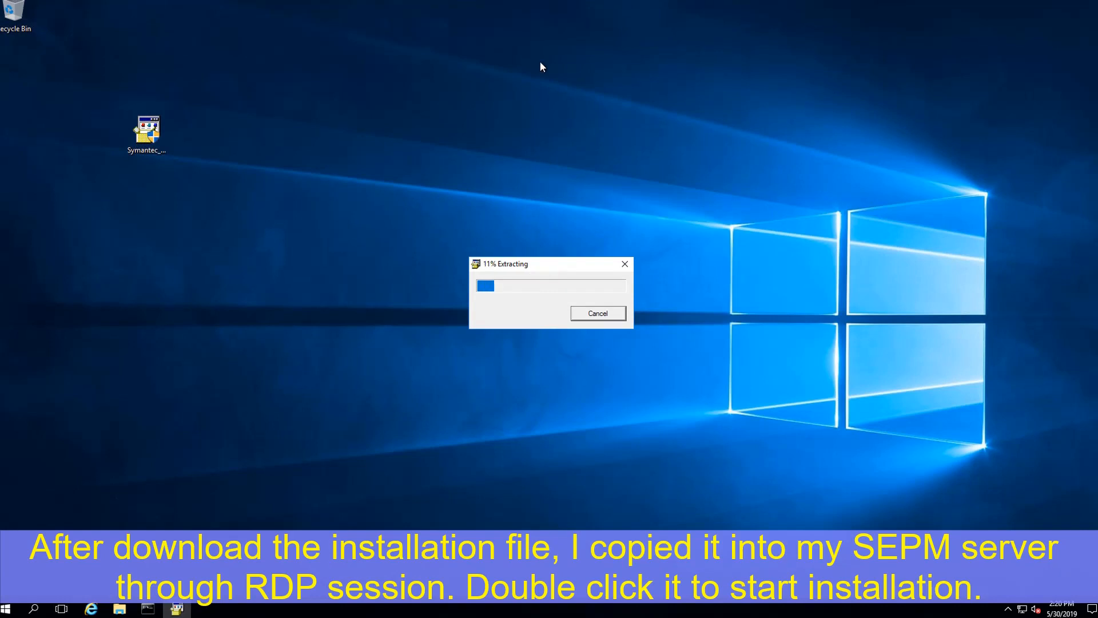
pyautogui.moveTo(677, 10)
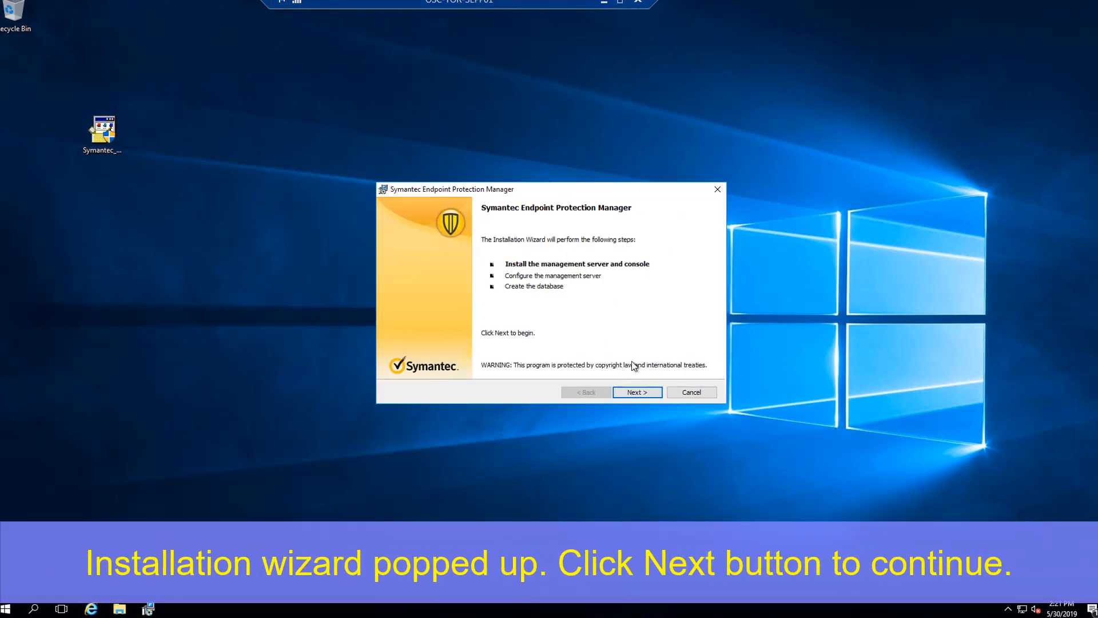
# Step: Accept the licence, keep the default folder, and install the management server and console
pyautogui.click(636, 392)
pyautogui.click(497, 351)
pyautogui.click(636, 391)
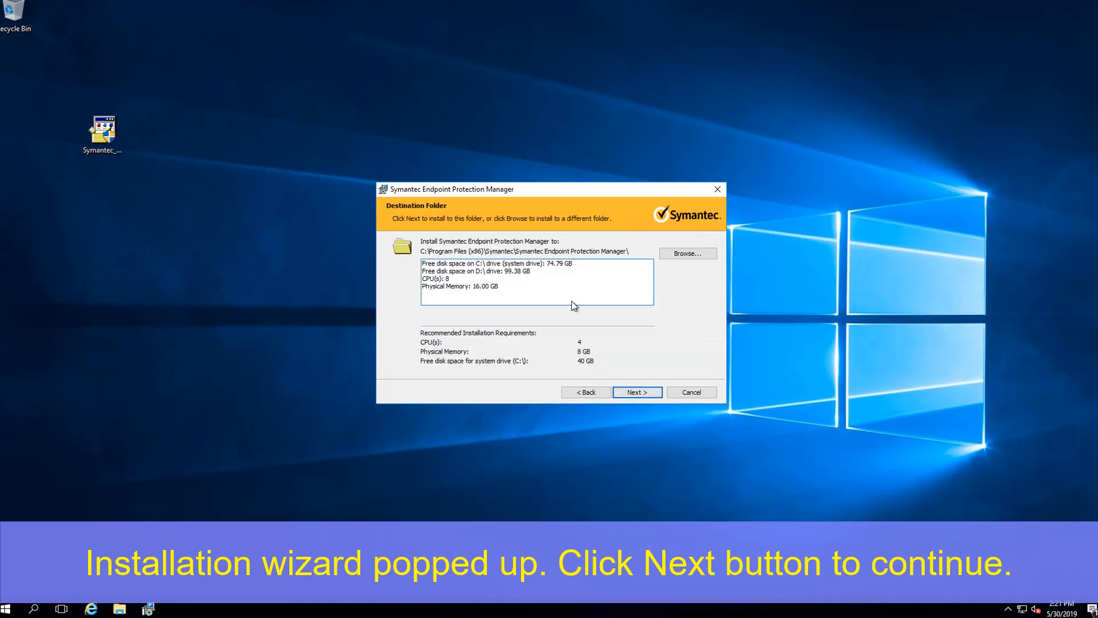
pyautogui.click(636, 392)
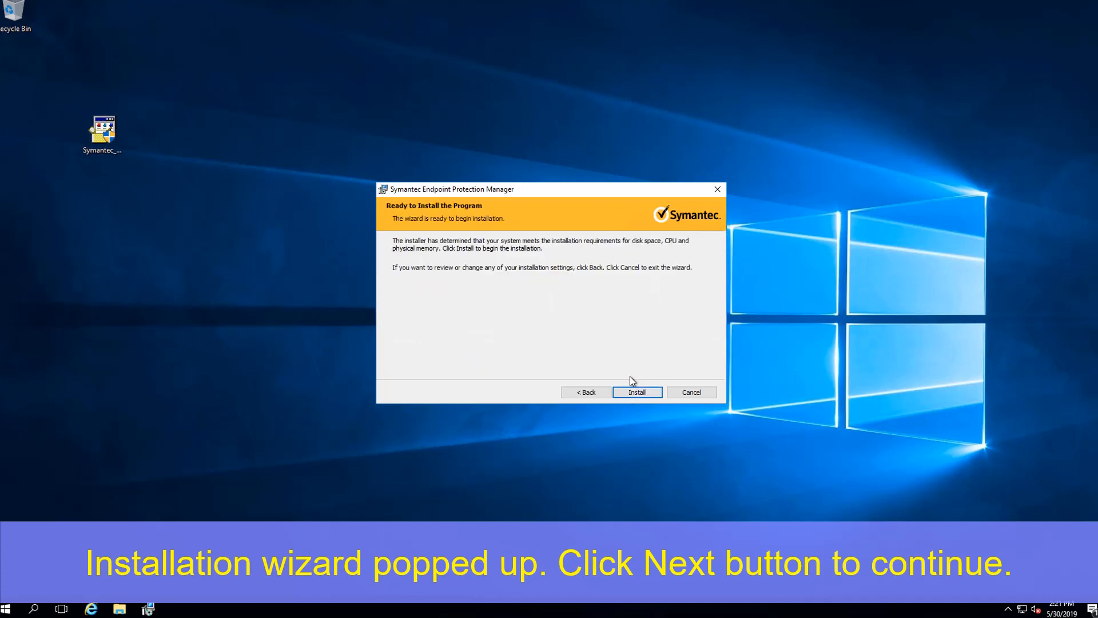
pyautogui.click(632, 392)
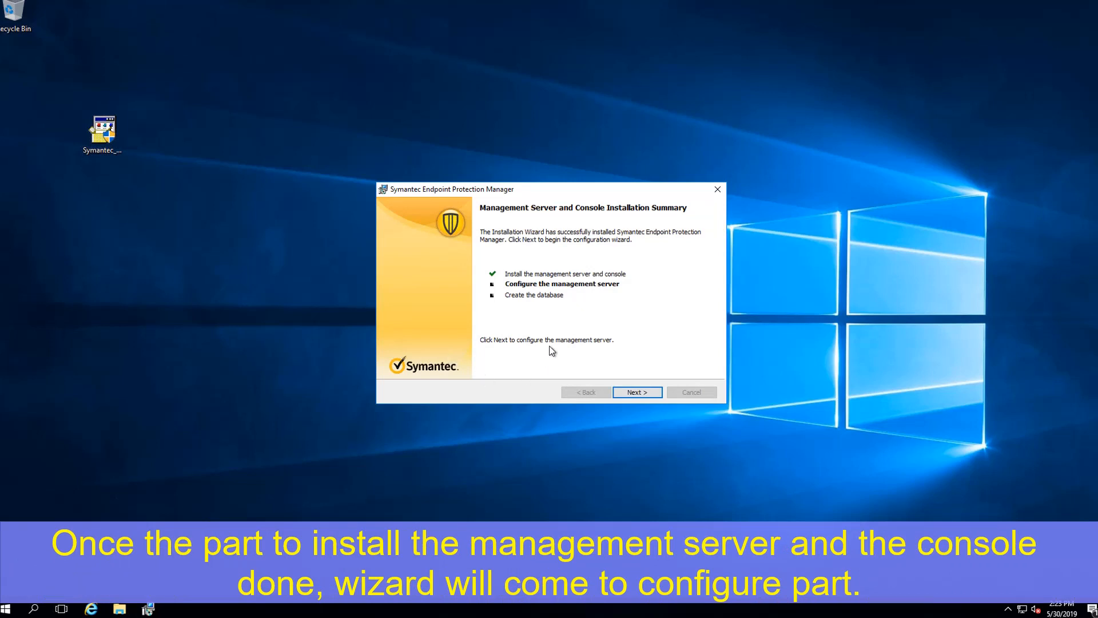
pyautogui.click(629, 391)
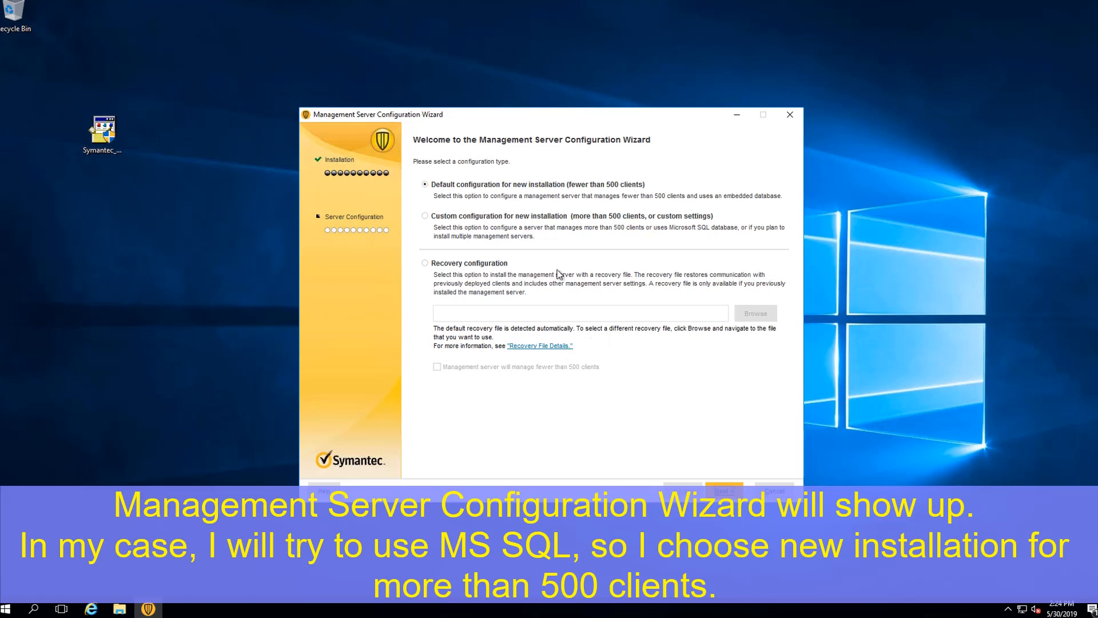
# Step: Choose Custom configuration, install the first site, and keep the default server ports
pyautogui.click(543, 218)
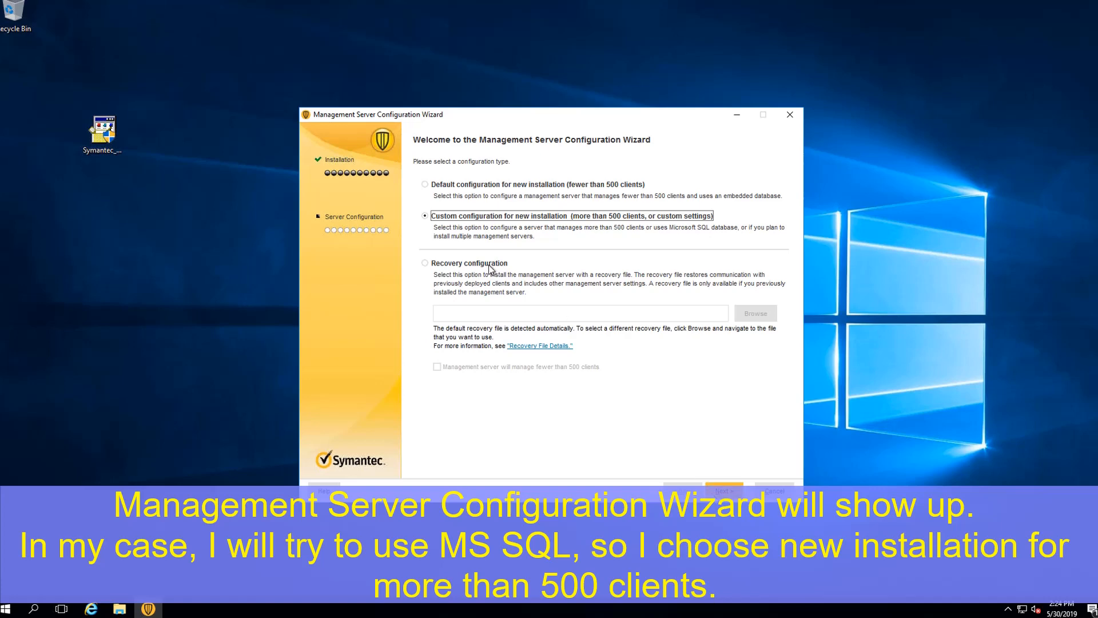
pyautogui.click(724, 491)
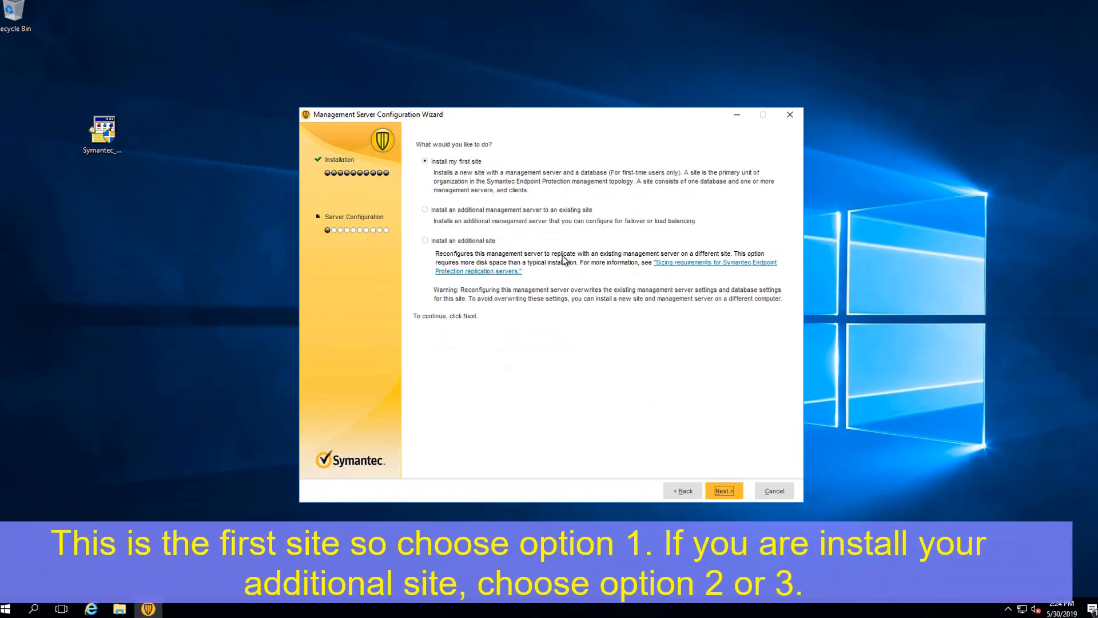
pyautogui.click(724, 491)
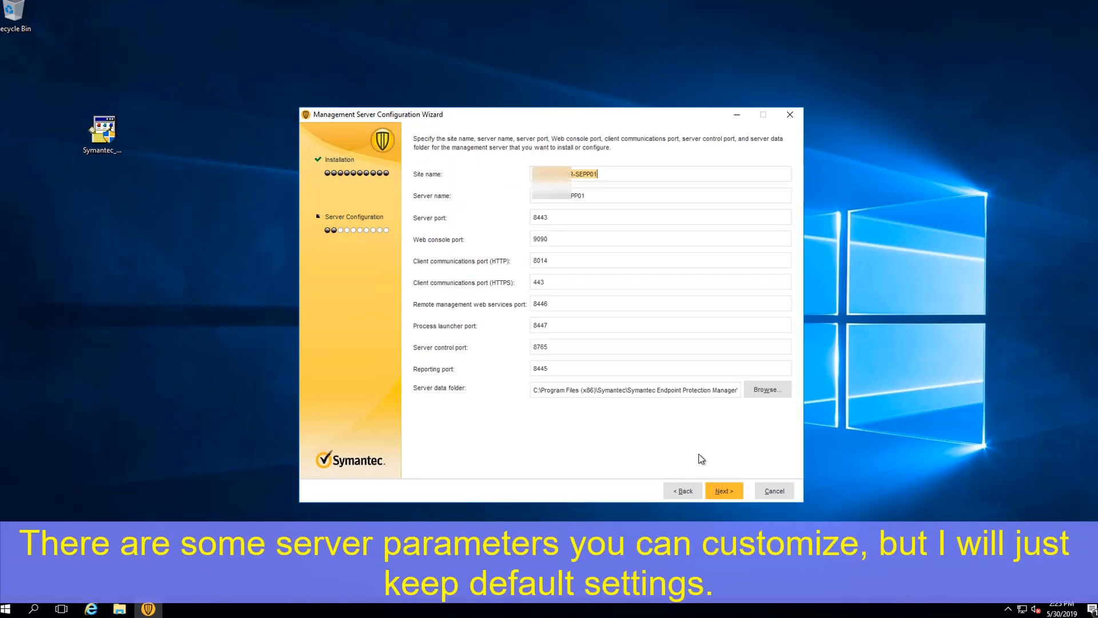
pyautogui.press('Return')
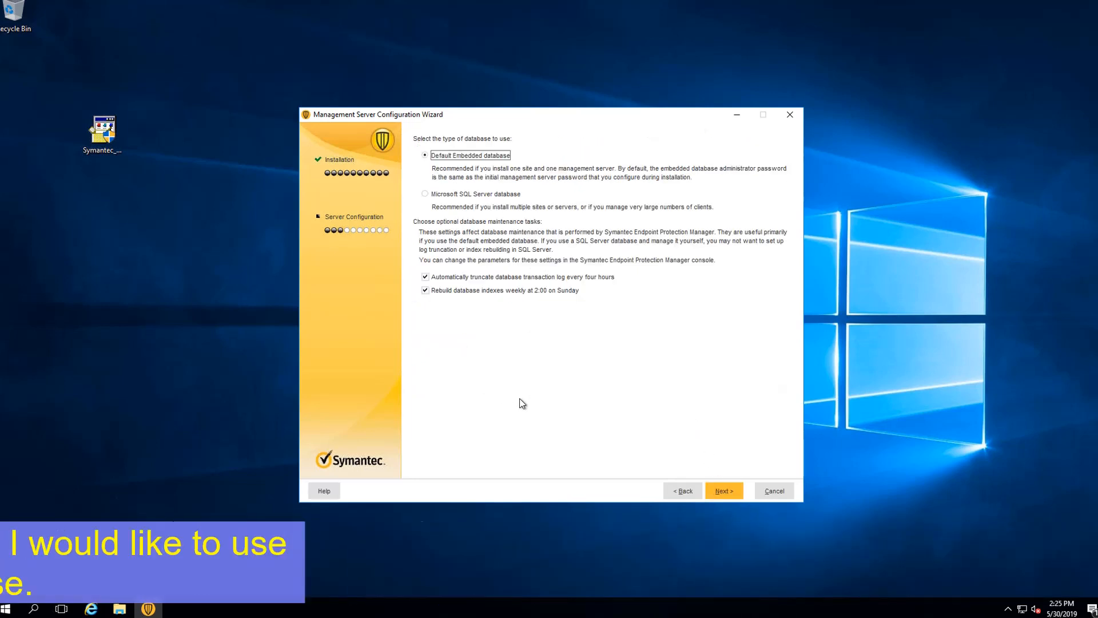
# Step: Select Microsoft SQL Server as the database and enable log truncation and weekly index rebuild
pyautogui.press('Down')
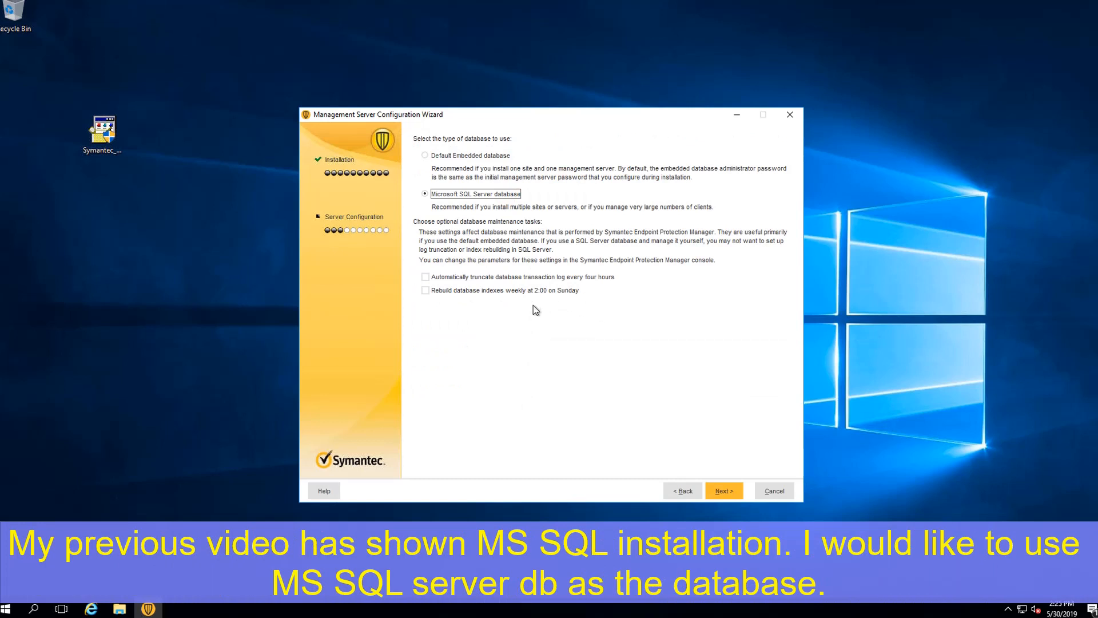
pyautogui.click(426, 277)
pyautogui.click(427, 290)
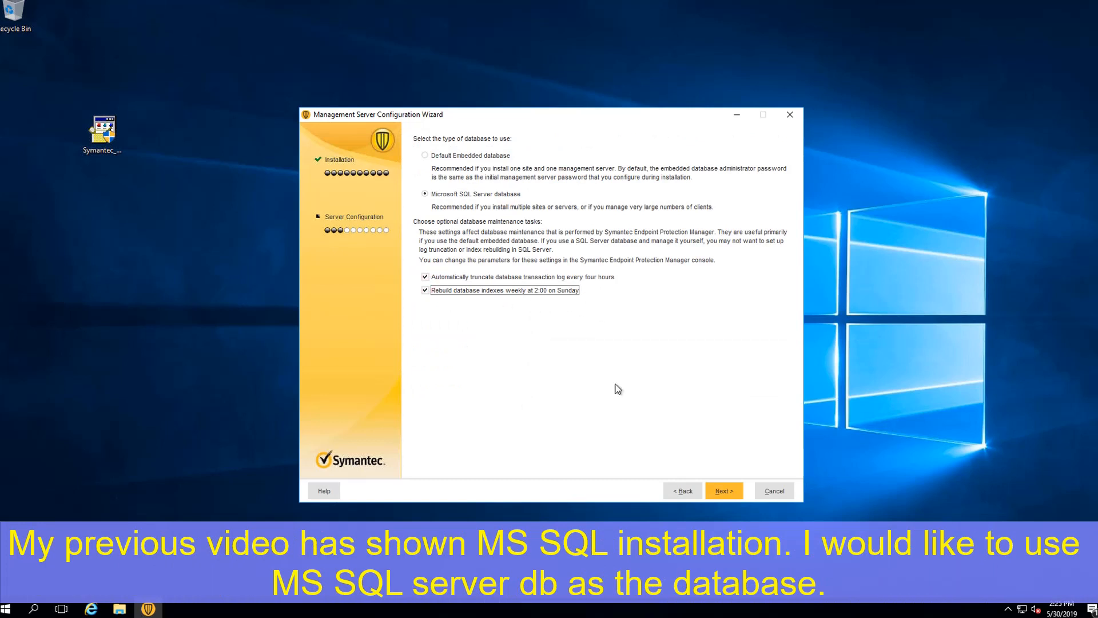
# Step: Choose to create a new database and try connecting to SQL Server, dismissing the warnings
pyautogui.click(722, 491)
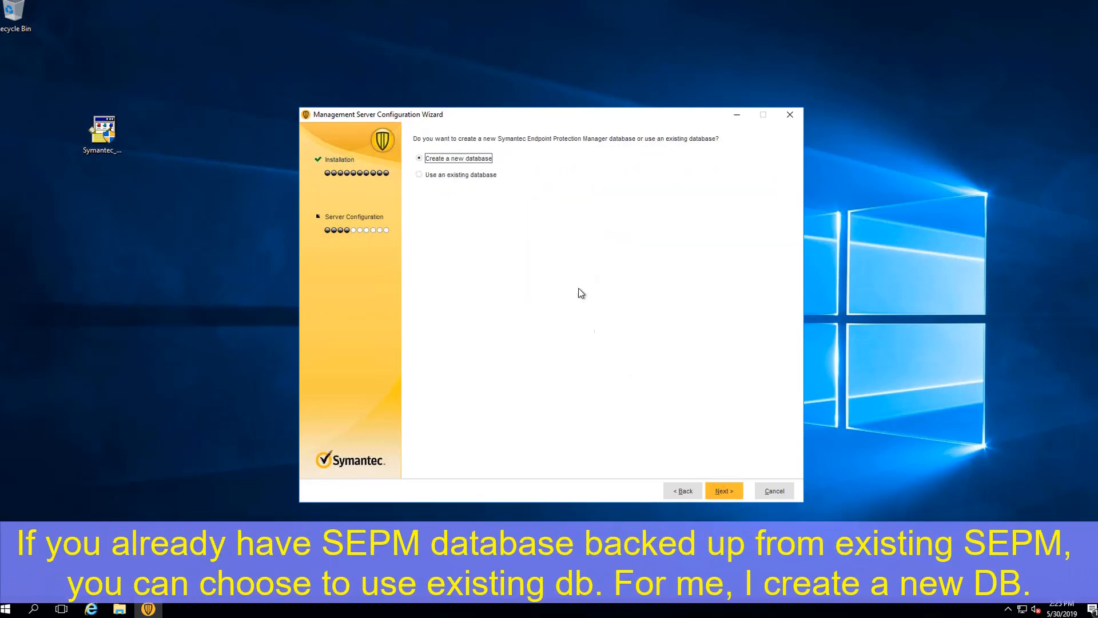
pyautogui.click(721, 491)
pyautogui.click(551, 327)
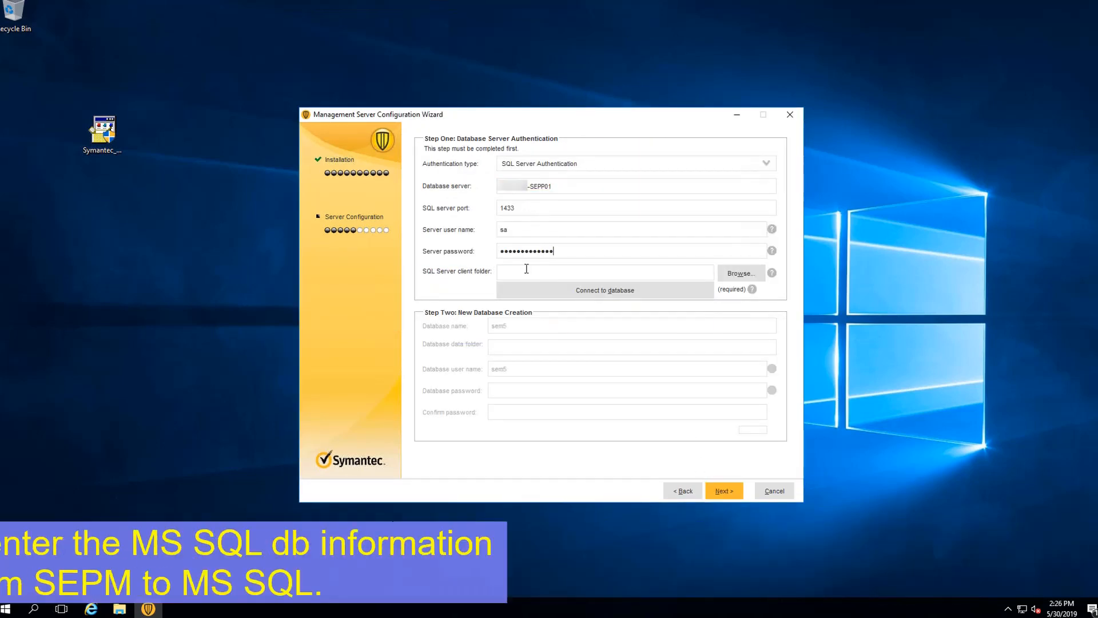
pyautogui.click(525, 272)
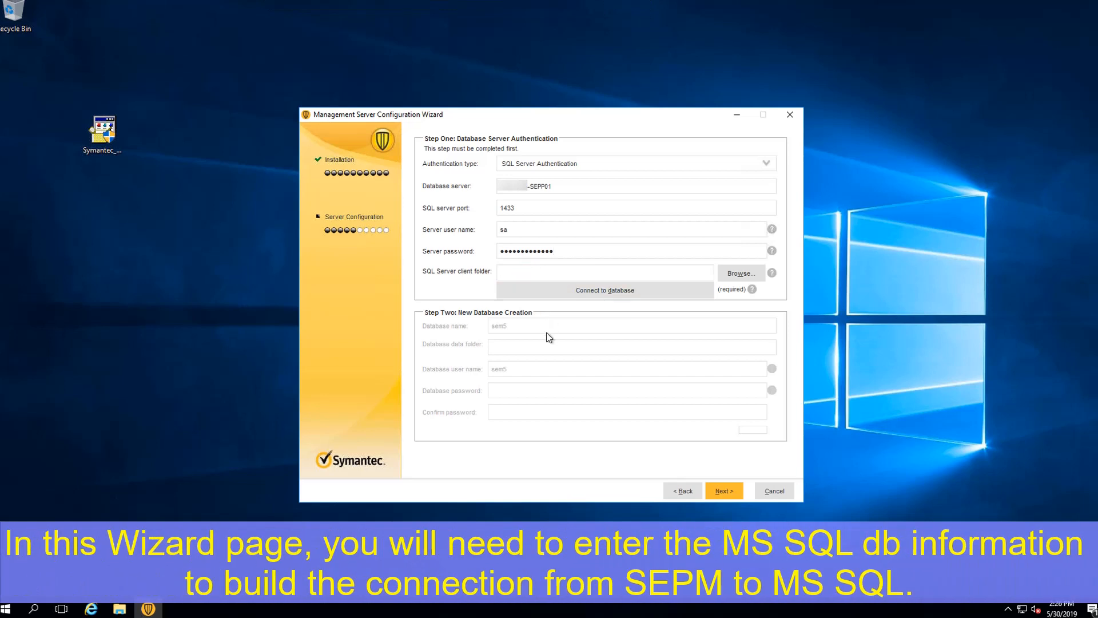
pyautogui.click(561, 293)
pyautogui.click(551, 326)
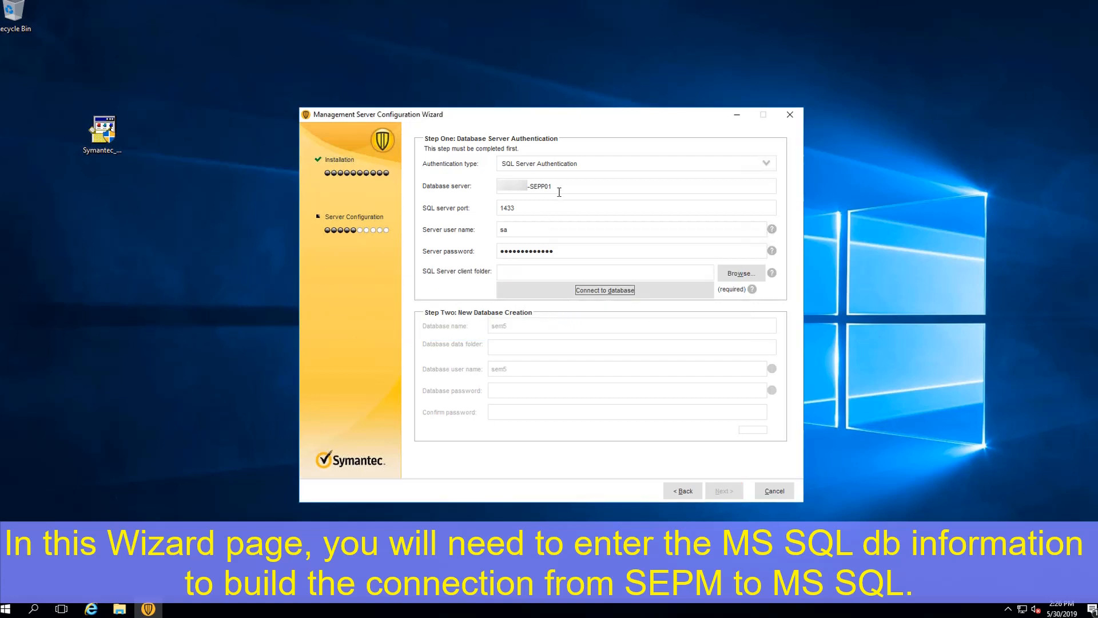
# Step: Keep SQL Server Authentication, re-enter the server password, and connect to the database
pyautogui.click(766, 164)
pyautogui.click(744, 154)
pyautogui.click(574, 230)
pyautogui.moveTo(567, 187); pyautogui.dragTo(492, 187)
pyautogui.moveTo(564, 251); pyautogui.dragTo(485, 254)
pyautogui.click(574, 254)
pyautogui.click(540, 230)
pyautogui.doubleClick(582, 250)
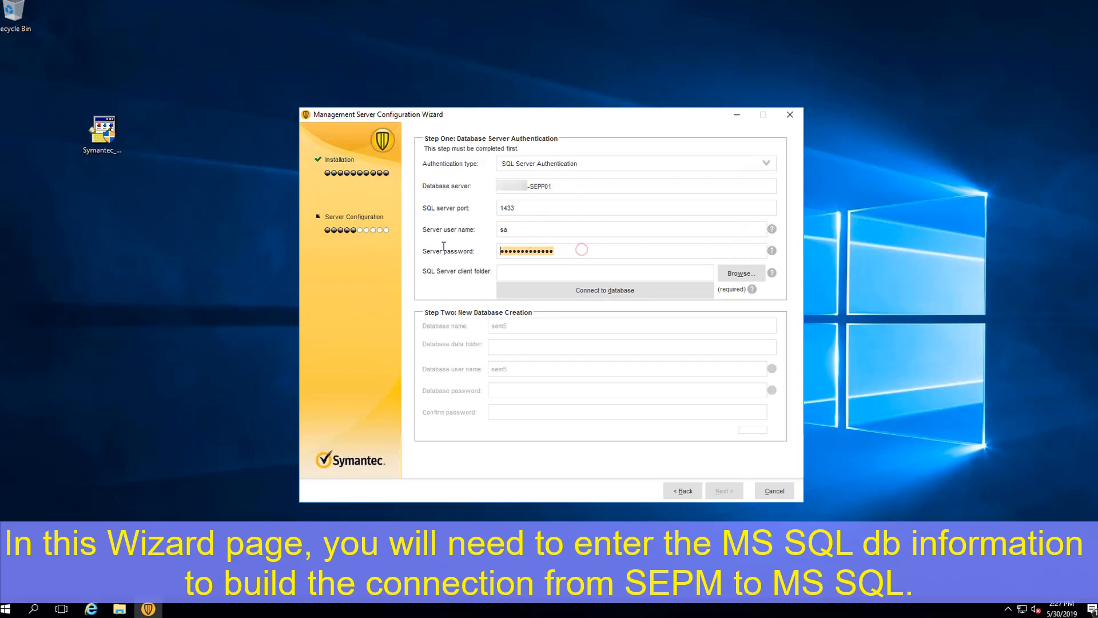
pyautogui.hotkey('ctrl', 'v')
pyautogui.click(610, 291)
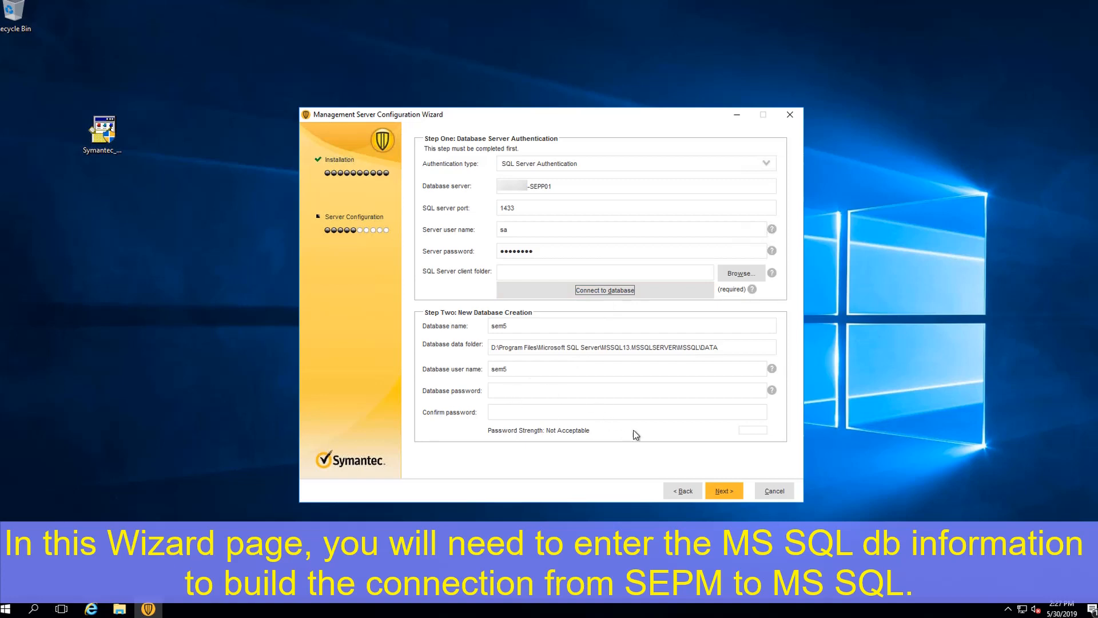
# Step: After the Invalid Password message, type a new sem5 database password
pyautogui.click(726, 491)
pyautogui.click(551, 345)
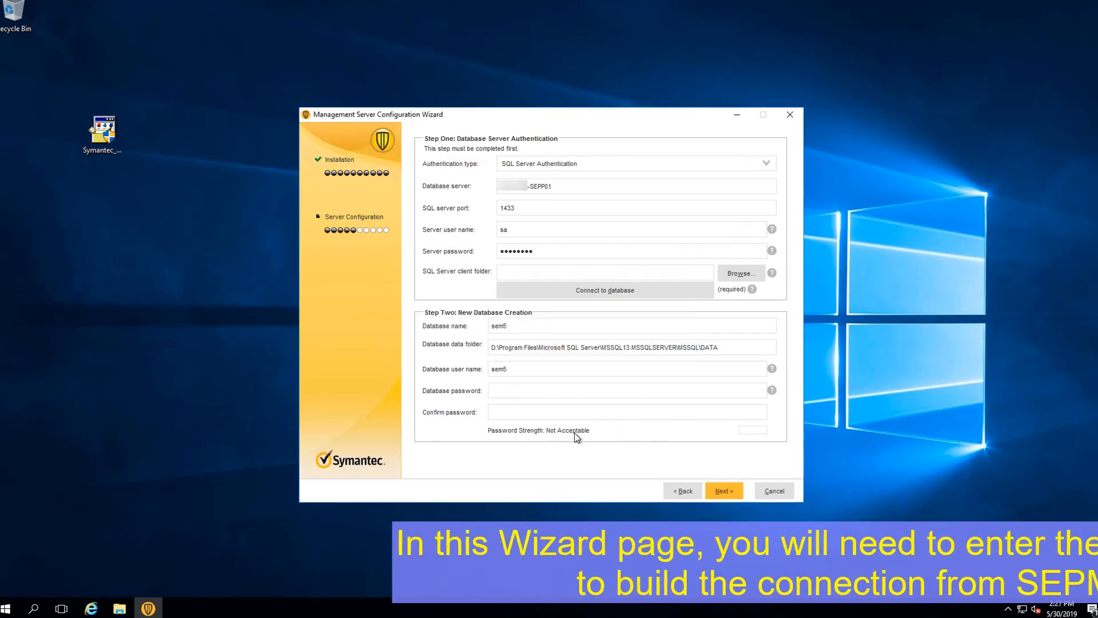
pyautogui.write('••••••••••••••')
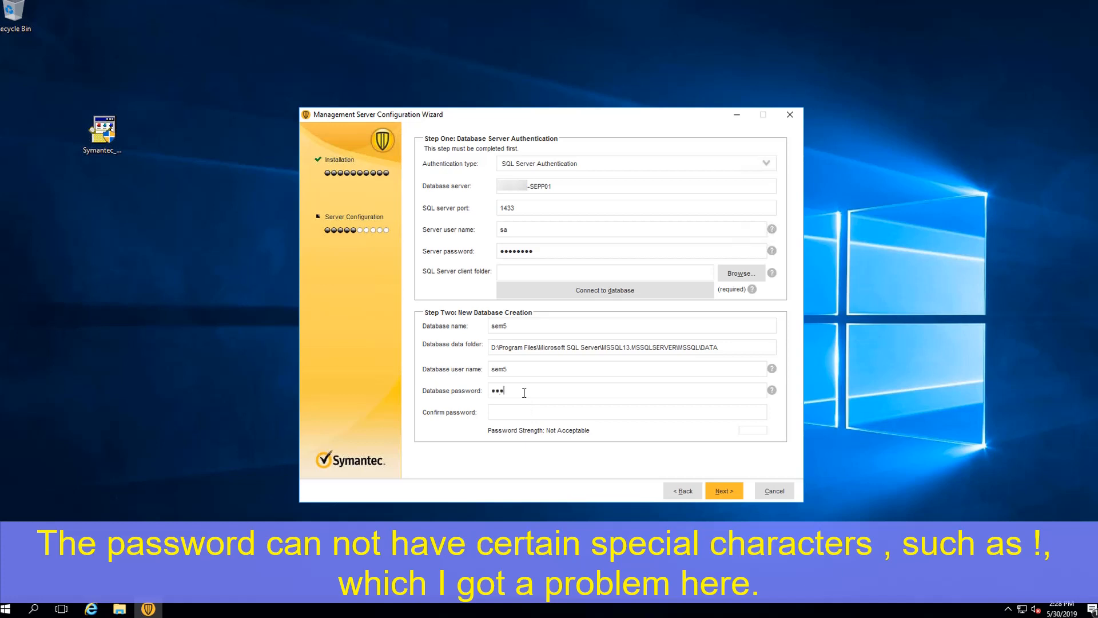
pyautogui.press('Tab')
# Step: Confirm the database password and submit it, dismissing the repeated invalid-password warning
pyautogui.write('••••••••••••••')
pyautogui.click(724, 491)
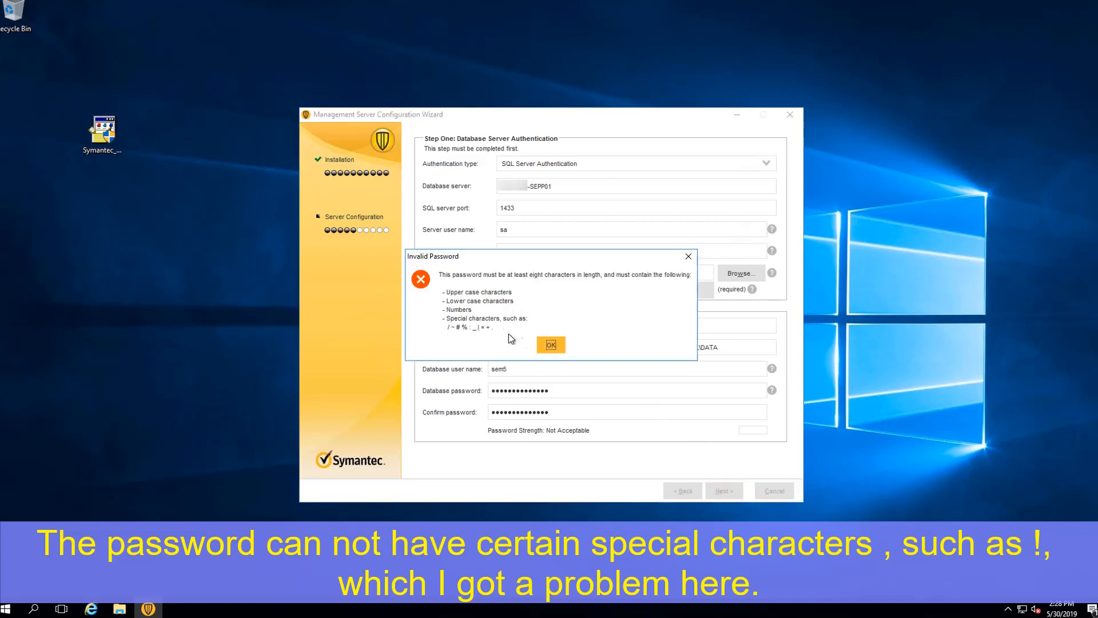
pyautogui.click(551, 345)
# Step: Retype the sem5 database password and confirmation without special characters until rated Strong
pyautogui.click(568, 390)
pyautogui.write('•')
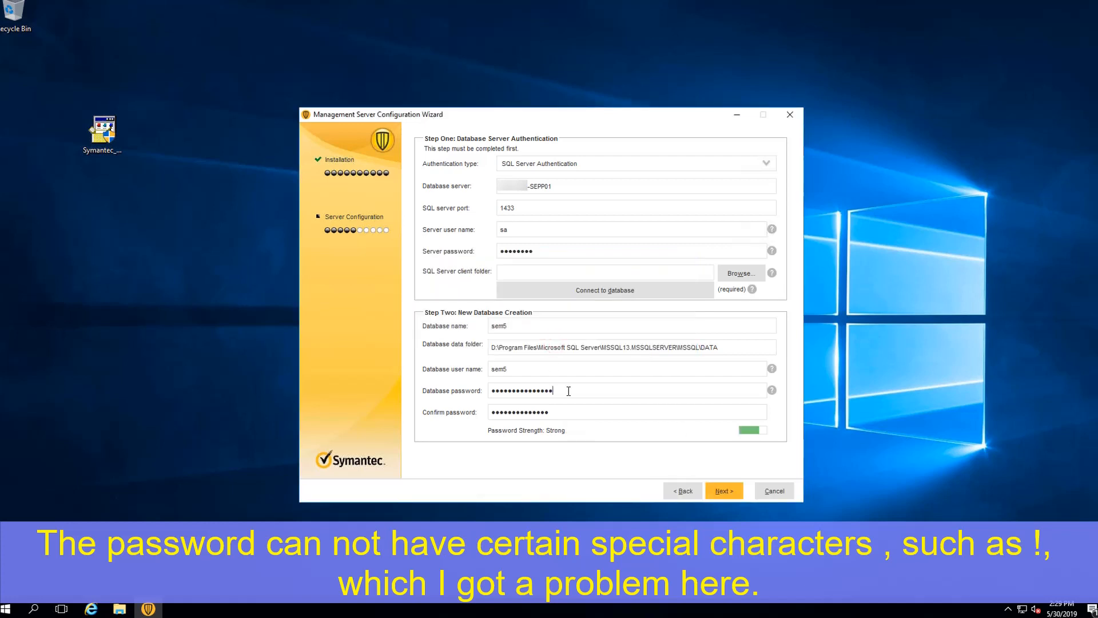
pyautogui.doubleClick(568, 390)
pyautogui.write('•••••••••••••••')
pyautogui.hotkey('ctrl', 'a')
pyautogui.write('•••••••••••••••')
pyautogui.click(724, 491)
# Step: Search the D: drive for bcp.exe and open its containing folder
pyautogui.click(551, 325)
pyautogui.click(710, 490)
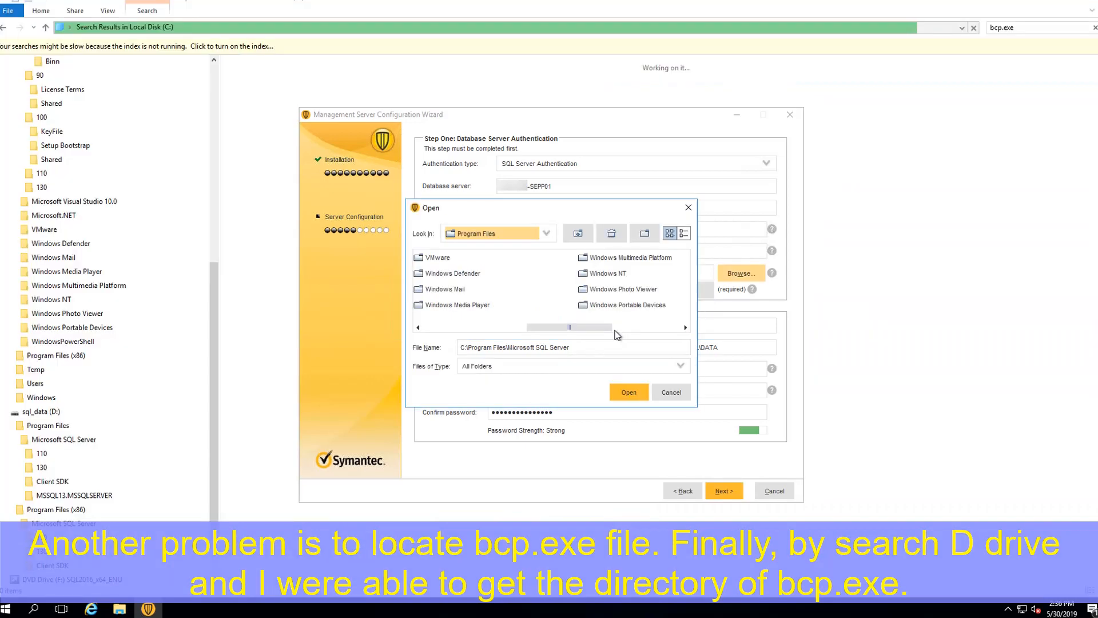
pyautogui.click(94, 414)
pyautogui.click(1019, 27)
pyautogui.write('bcp.exe')
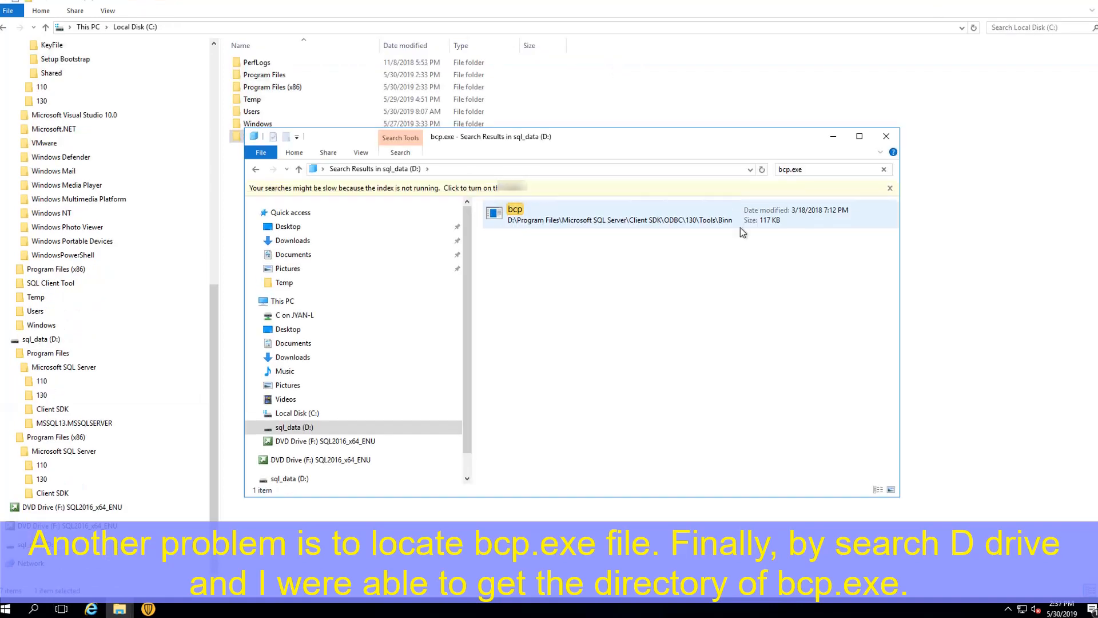
pyautogui.click(608, 220)
pyautogui.rightClick(512, 203)
pyautogui.click(559, 395)
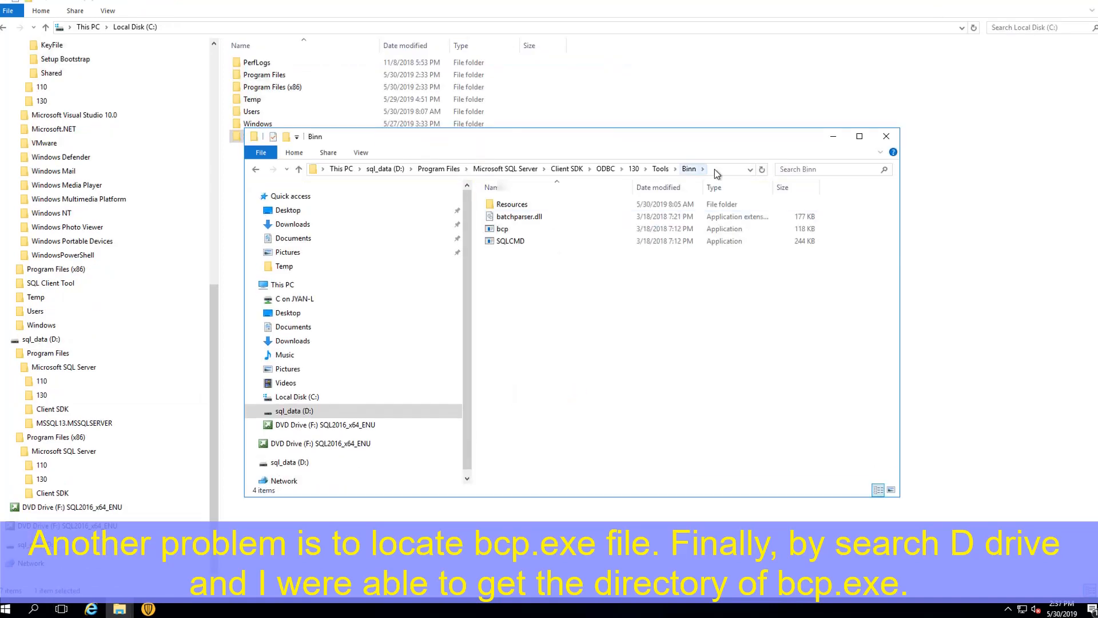
# Step: Set D:\Program Files\Microsoft SQL Server\Client SDK\ODBC\130\Tools\Binn as the SQL client folder
pyautogui.click(717, 170)
pyautogui.hotkey('ctrl', 'c')
pyautogui.rightClick(671, 167)
pyautogui.click(692, 200)
pyautogui.click(148, 609)
pyautogui.moveTo(572, 347); pyautogui.dragTo(459, 350)
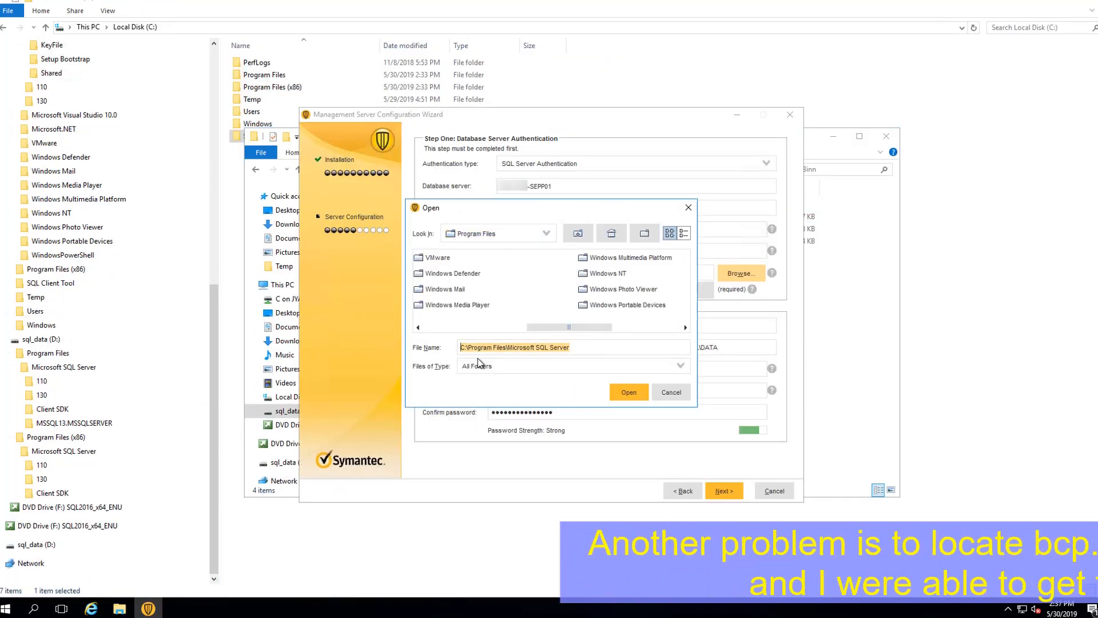
pyautogui.hotkey('ctrl', 'v')
pyautogui.click(628, 393)
pyautogui.click(724, 490)
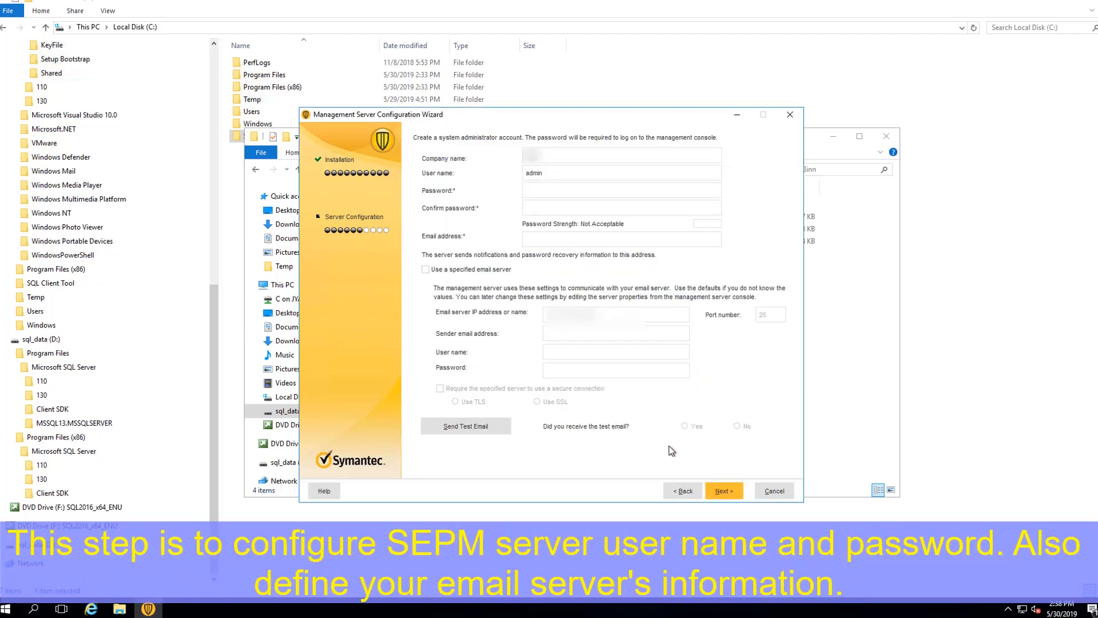
# Step: Enter the administrator password twice and the admin's e-mail address
pyautogui.write('******************************')
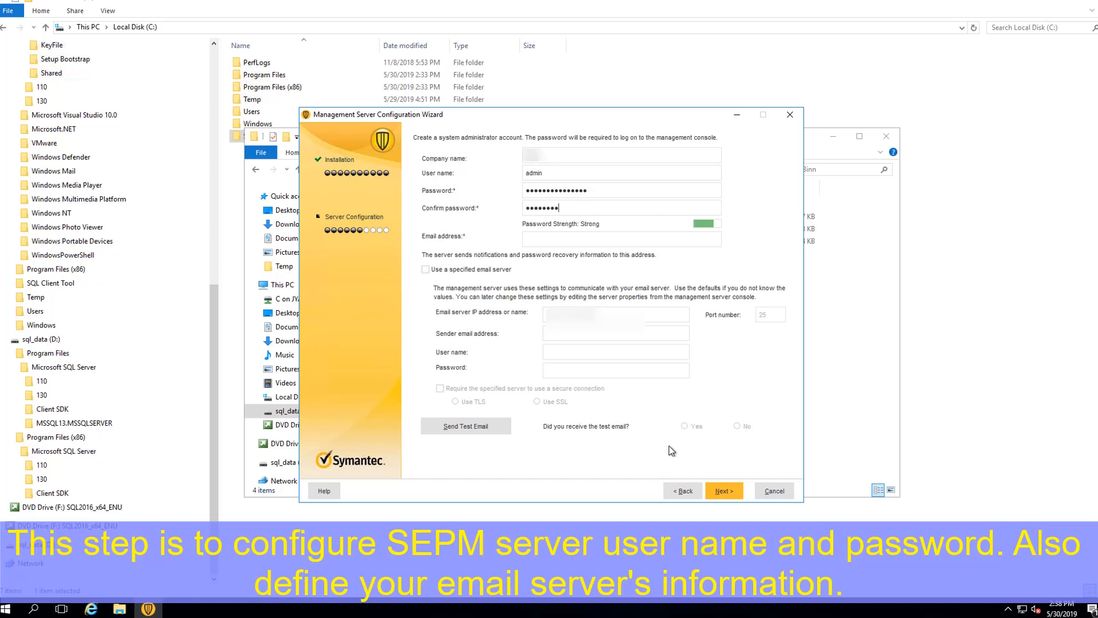
pyautogui.click(605, 239)
pyautogui.write('j***************')
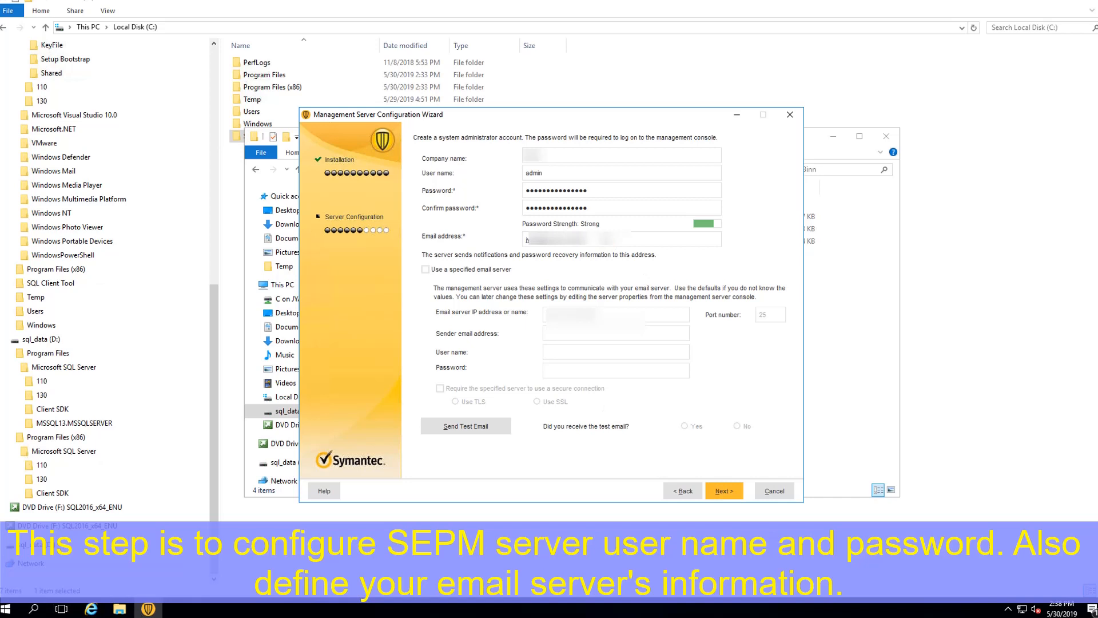
pyautogui.moveTo(610, 4)
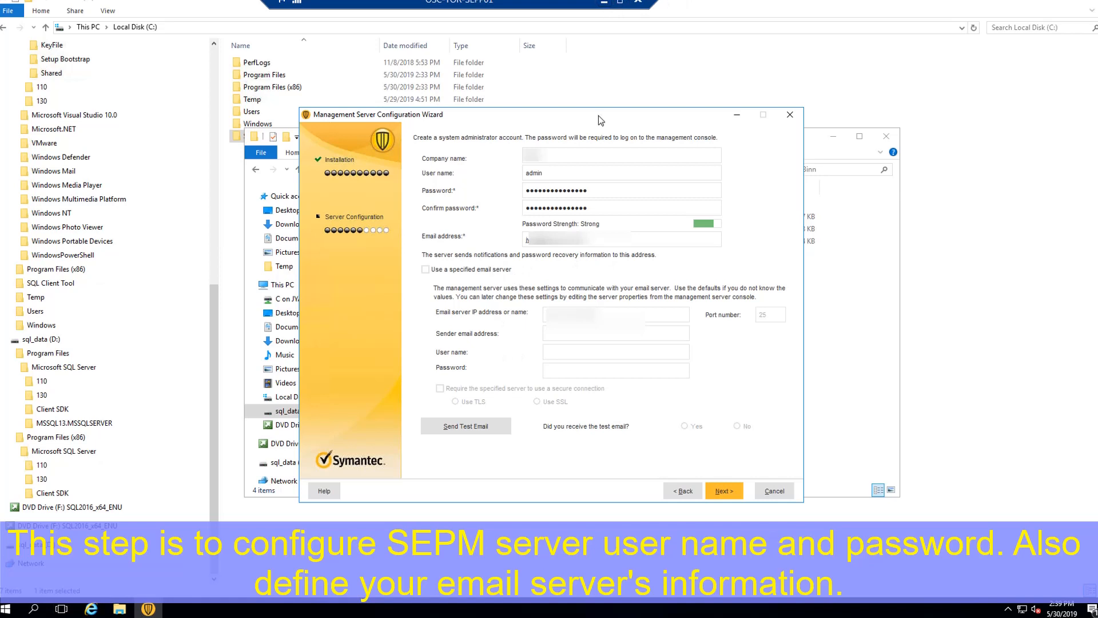
pyautogui.click(642, 318)
# Step: Enable a specified e-mail server and enter the server address and sender e-mail address
pyautogui.click(472, 269)
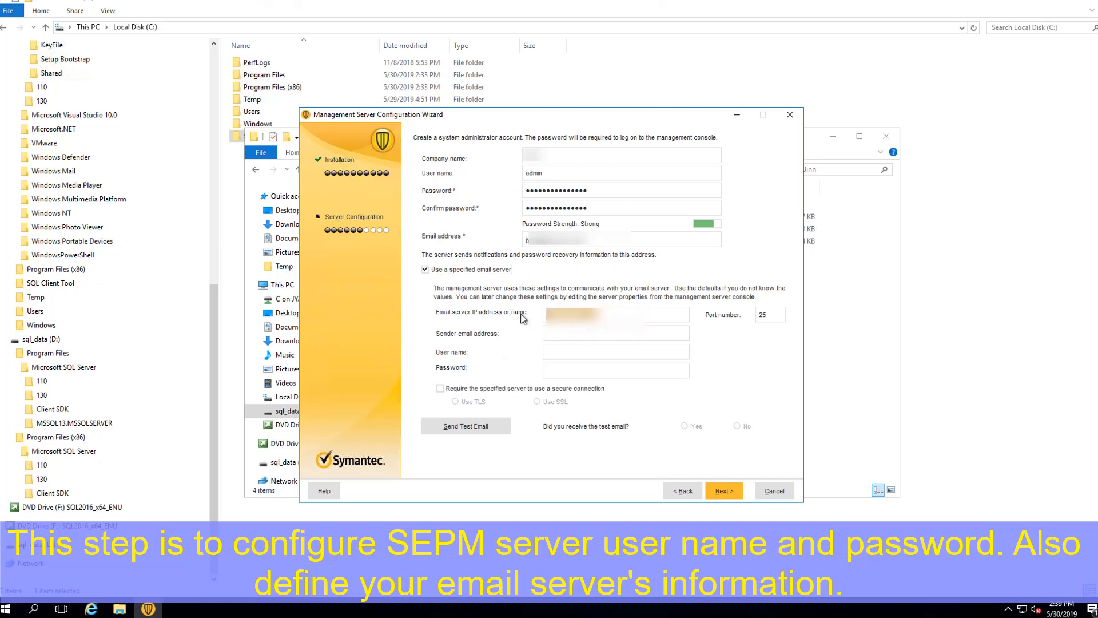
pyautogui.write('mail')
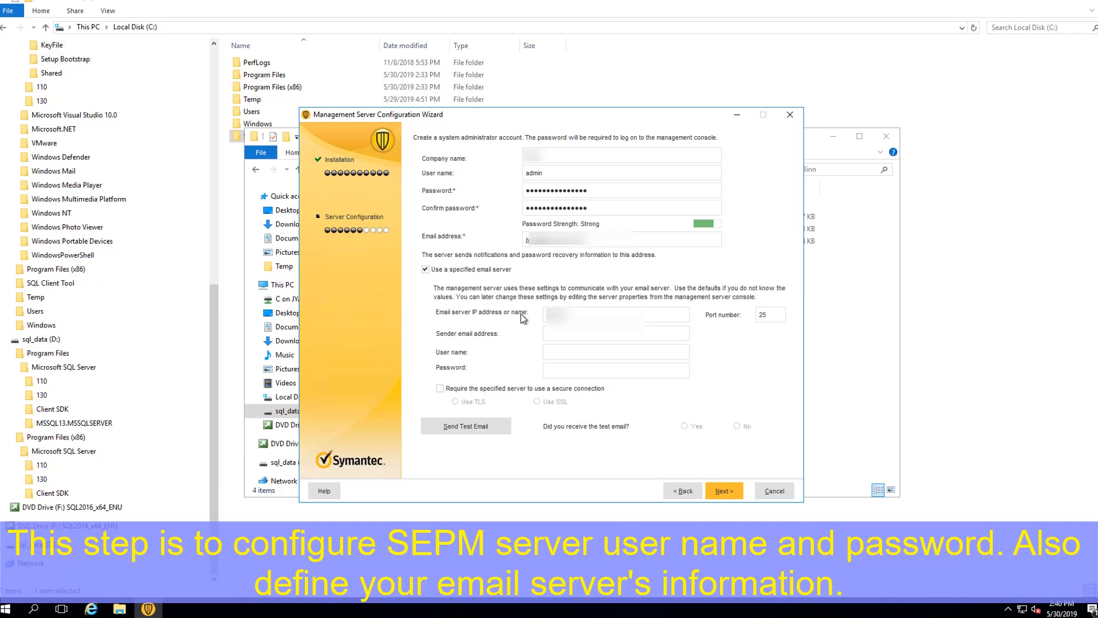
pyautogui.write('.51sec.org.com')
pyautogui.press('BackSpace')
pyautogui.press('BackSpace')
pyautogui.click(607, 333)
pyautogui.write('sepm')
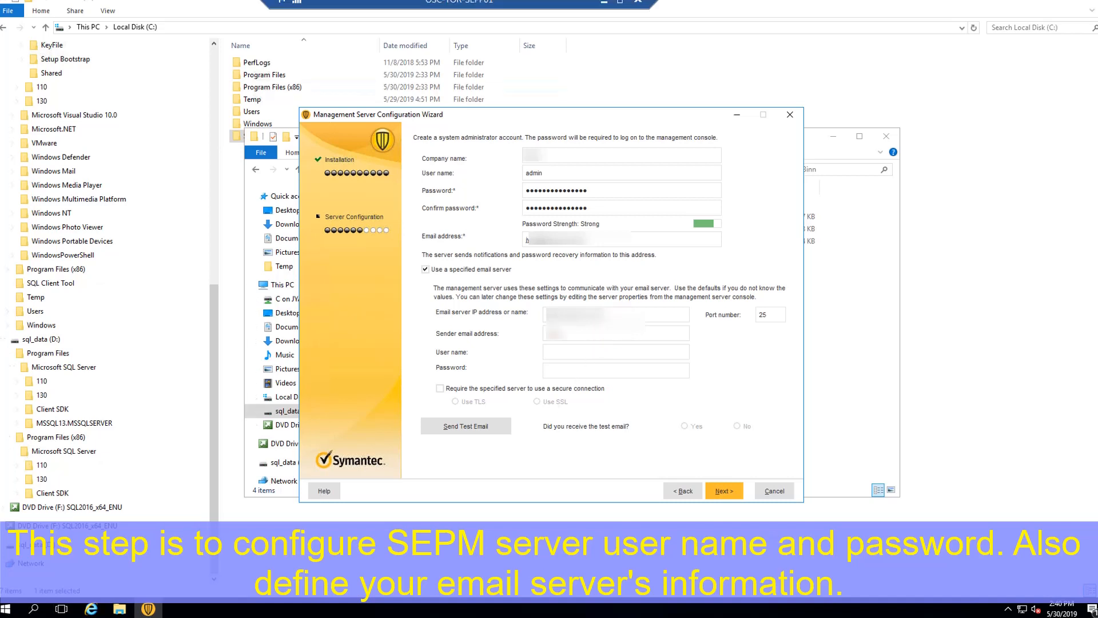
pyautogui.write('@')
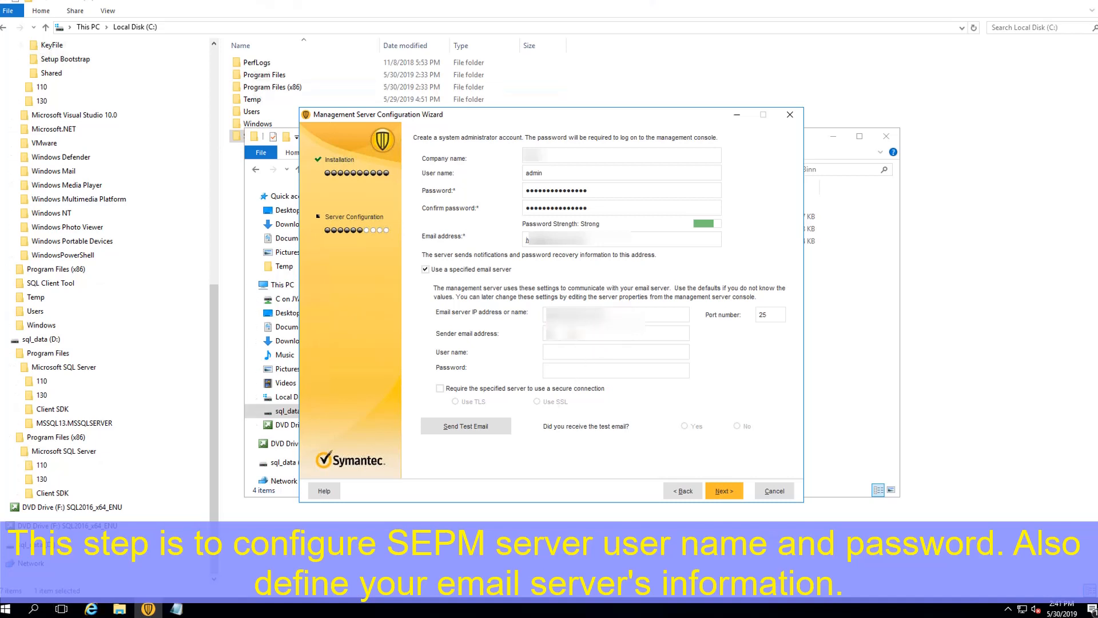
pyautogui.write('...')
pyautogui.press('Tab')
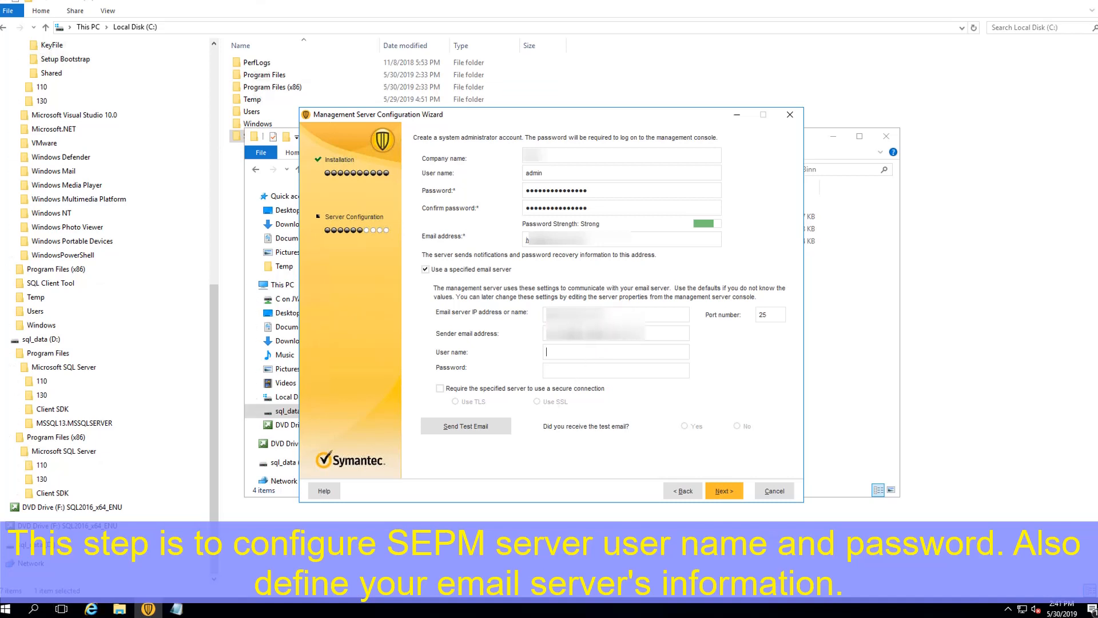
# Step: Fill in the mail server user name and password, then send a test e-mail
pyautogui.moveTo(662, 338); pyautogui.dragTo(515, 341)
pyautogui.hotkey('ctrl', 'c')
pyautogui.click(572, 352)
pyautogui.hotkey('ctrl', 'v')
pyautogui.click(582, 370)
pyautogui.write('••••••••••••')
pyautogui.click(480, 427)
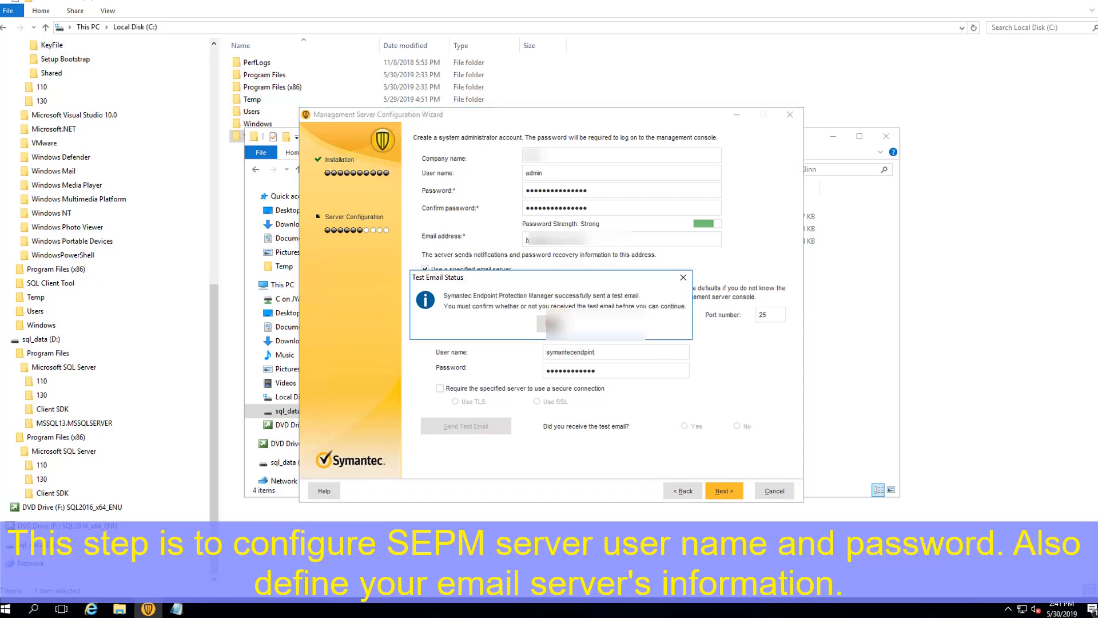
pyautogui.click(546, 324)
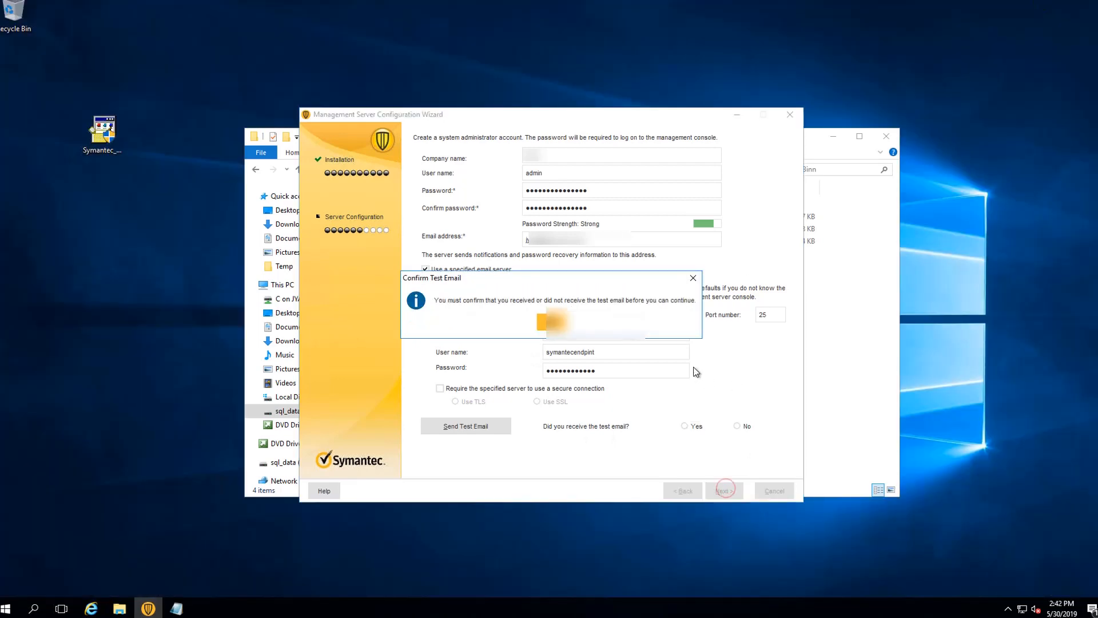
# Step: Set a user-defined encryption password and enter its confirmation
pyautogui.click(546, 324)
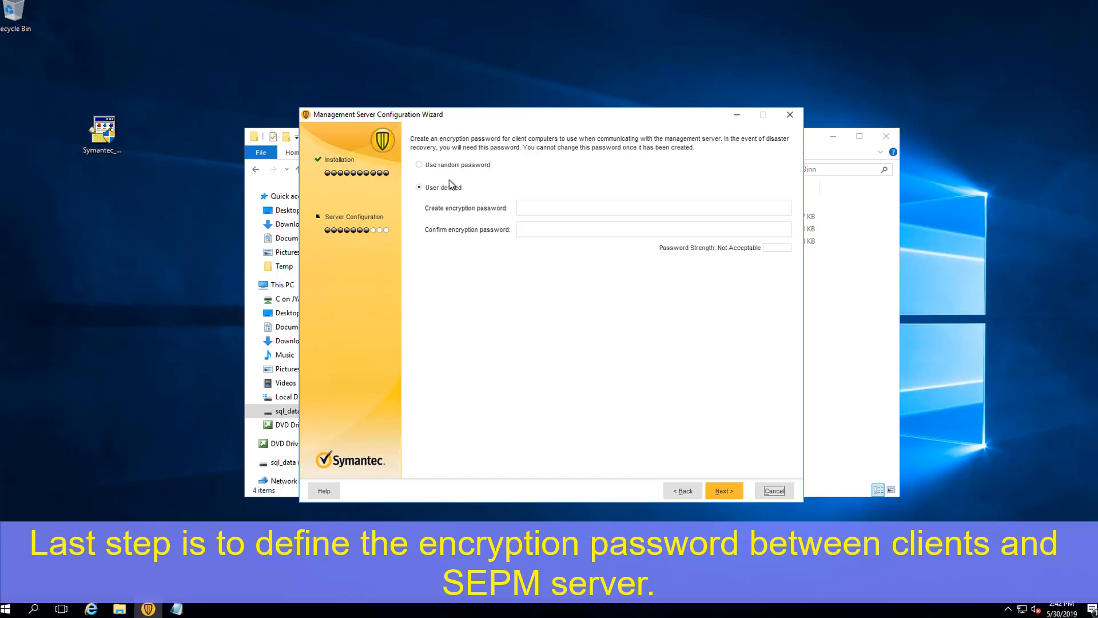
pyautogui.click(534, 206)
pyautogui.write('**************')
pyautogui.press('Tab')
pyautogui.write('**************')
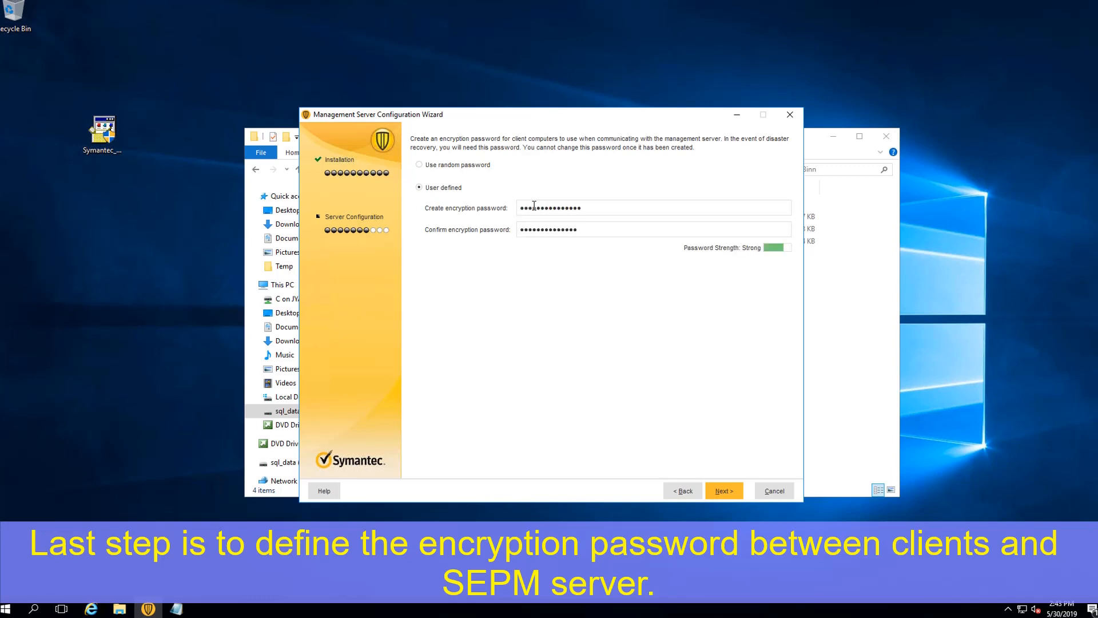
# Step: Keep the LiveUpdate options and turn off sending pseudonymous data to Symantec
pyautogui.press('Return')
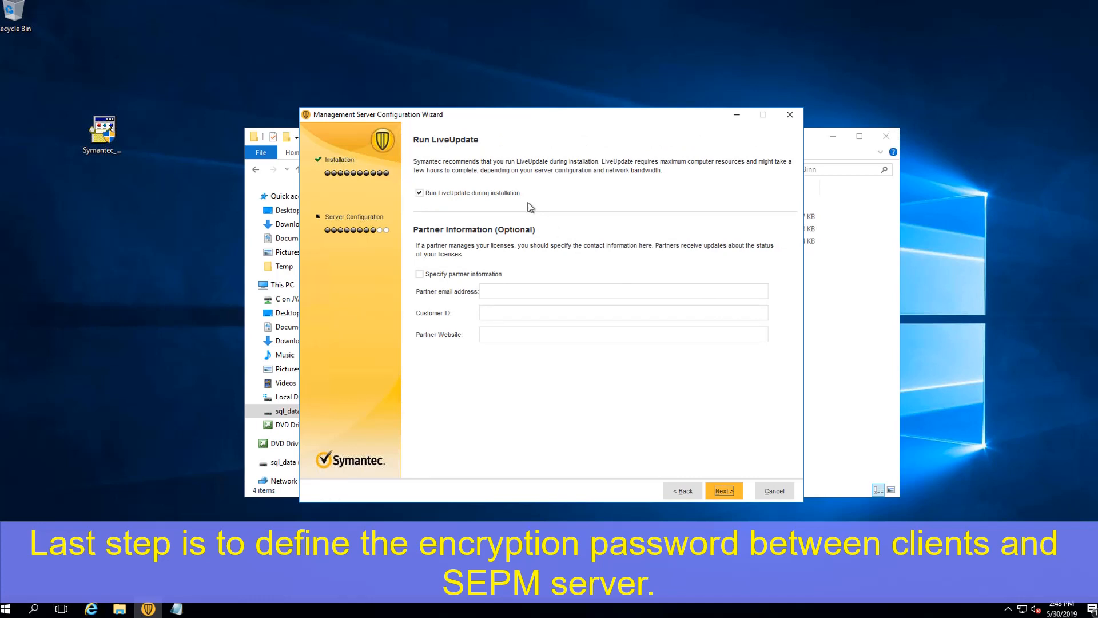
pyautogui.click(716, 492)
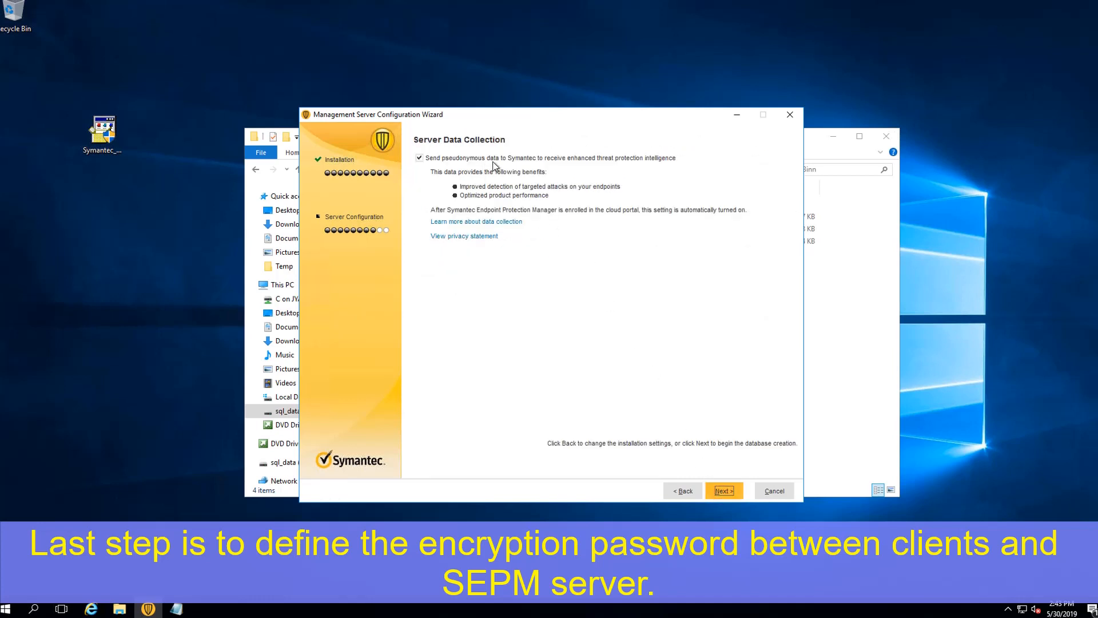
pyautogui.click(495, 160)
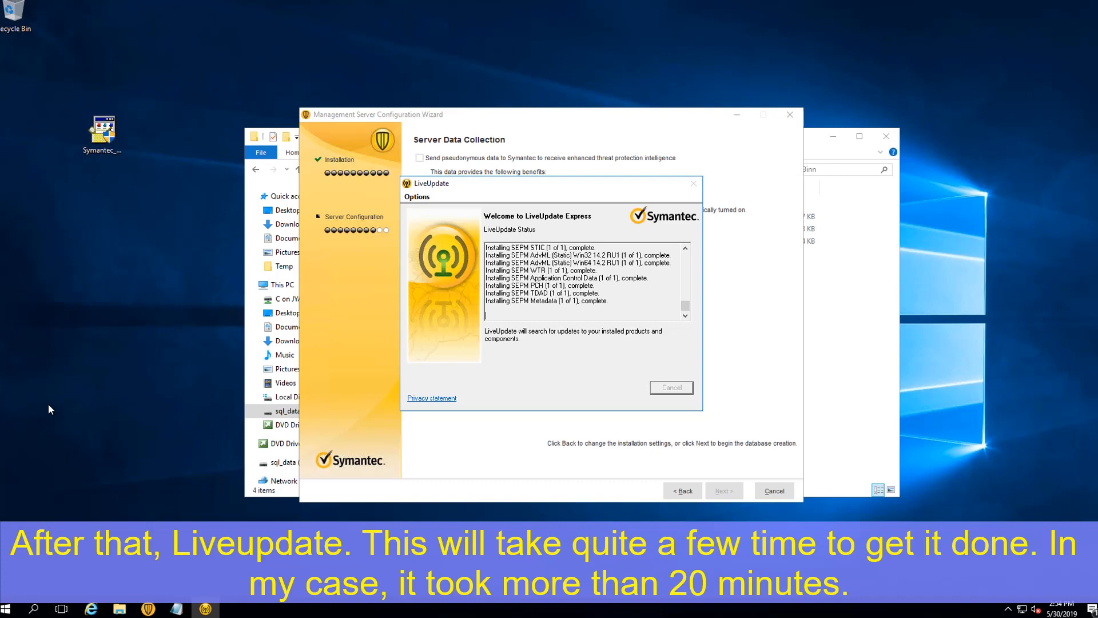
# Step: Once database creation and LiveUpdate finish, close the wizard with the console launch option checked
pyautogui.click(954, 3)
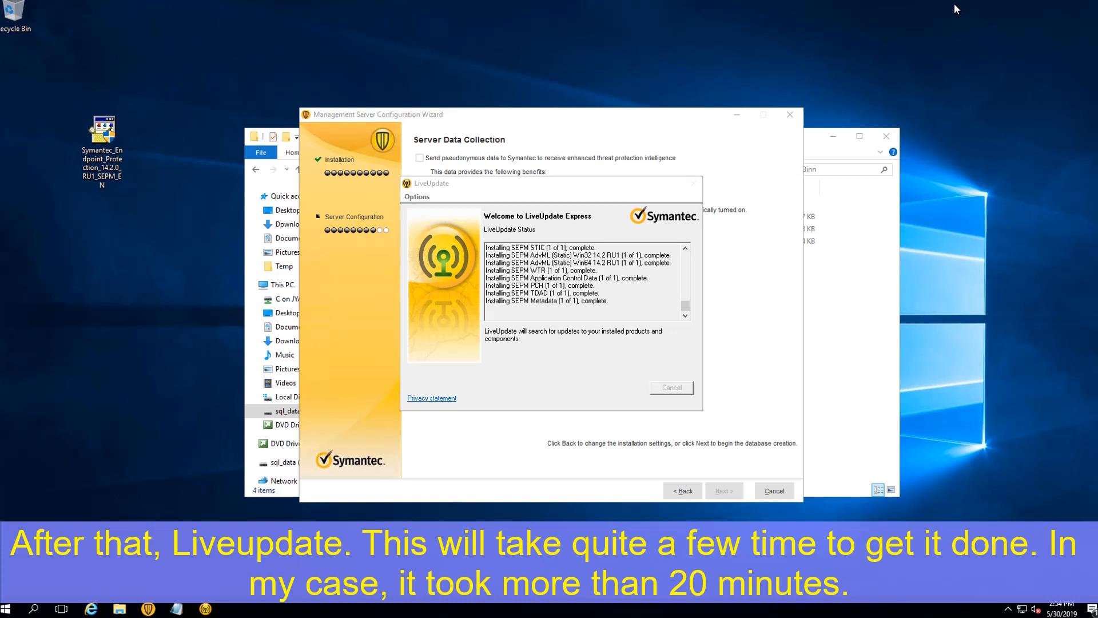
pyautogui.moveTo(606, 1)
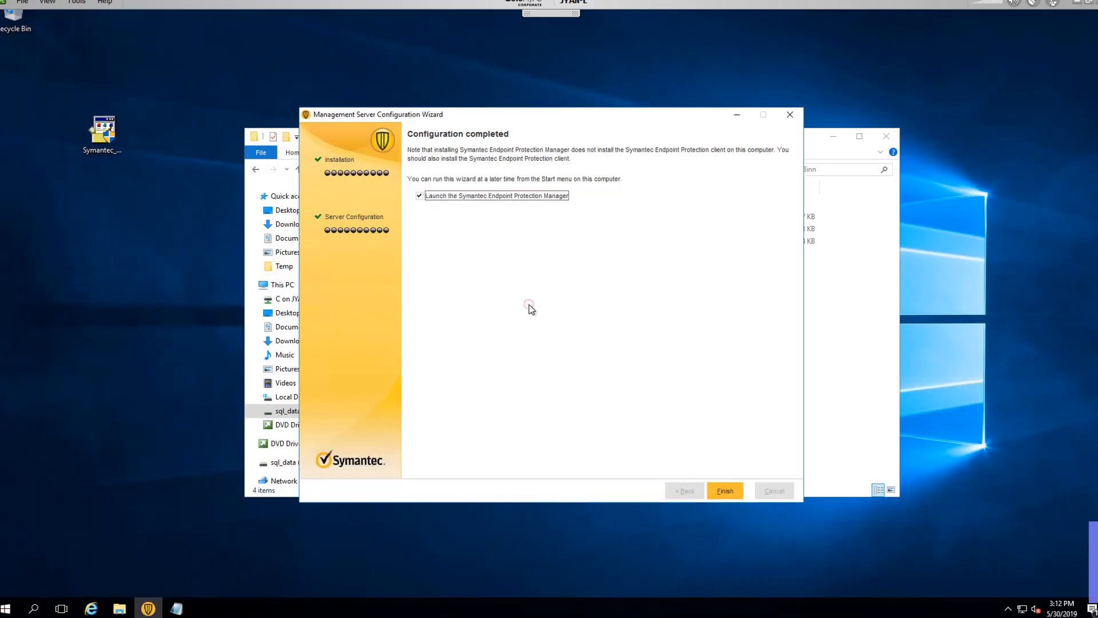
pyautogui.click(721, 488)
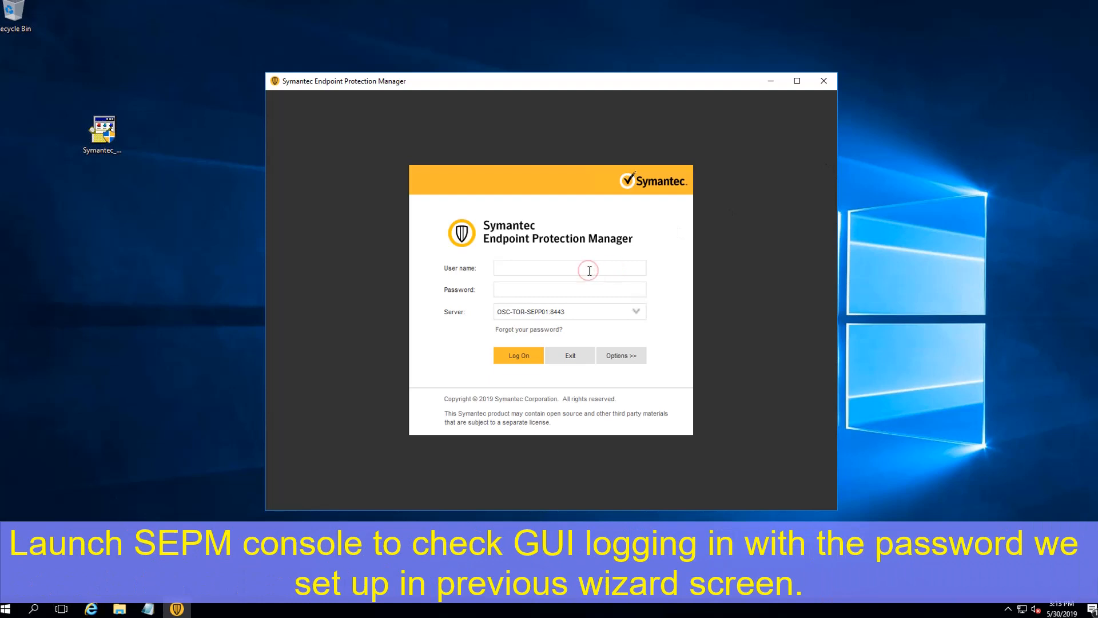
# Step: Log on as admin with the account password, dismiss Getting Started, and maximize the console window
pyautogui.write('admin')
pyautogui.click(514, 286)
pyautogui.write('••••••••••••')
pyautogui.press('Return')
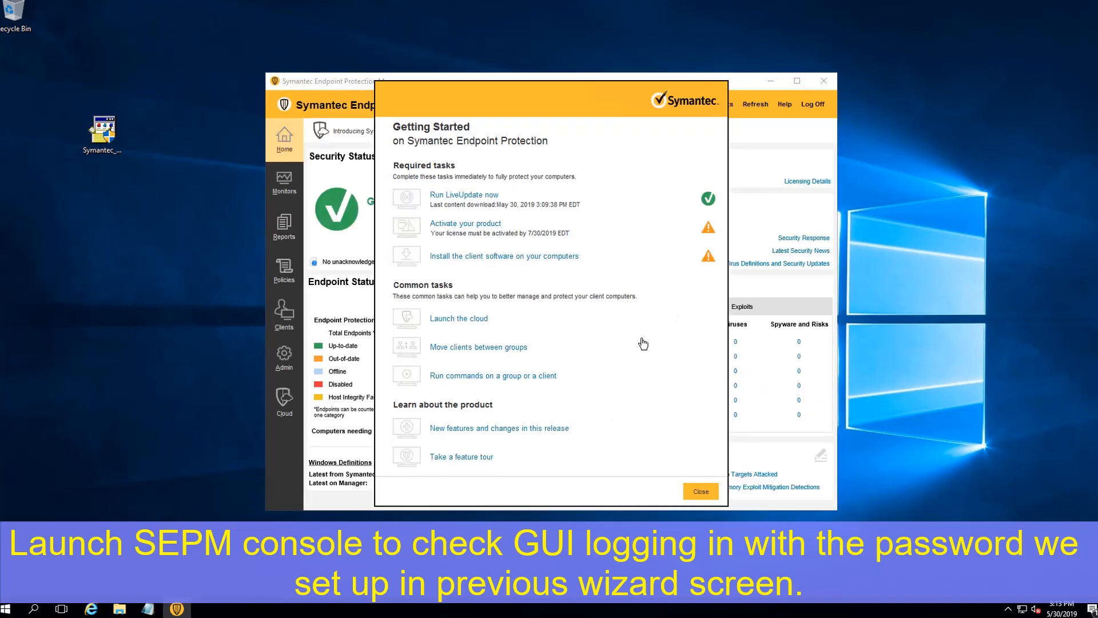
pyautogui.click(703, 491)
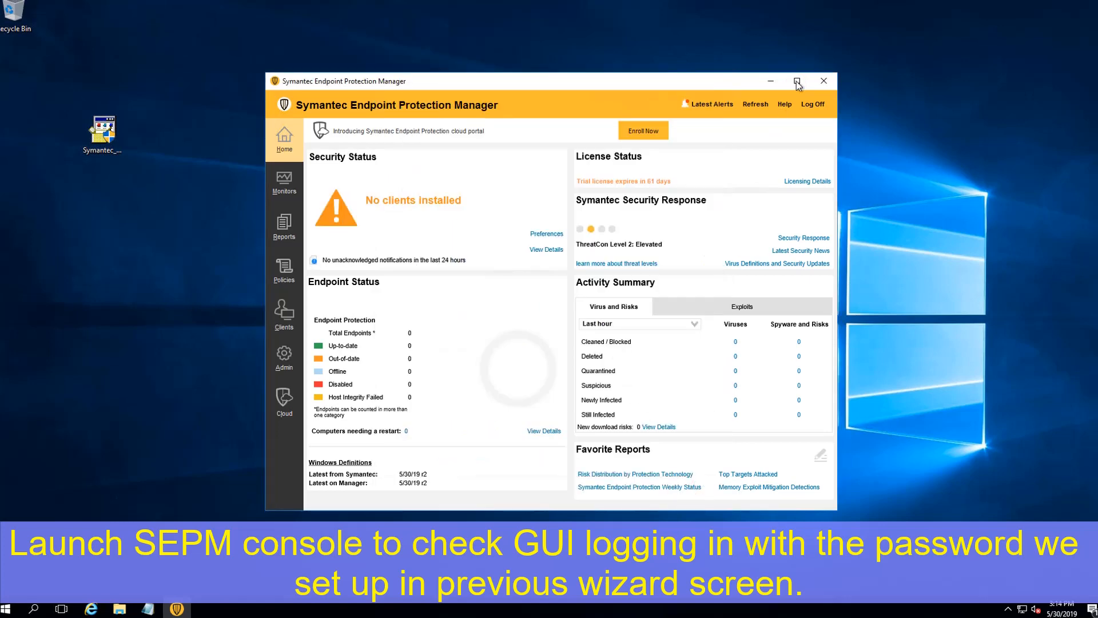
pyautogui.click(797, 82)
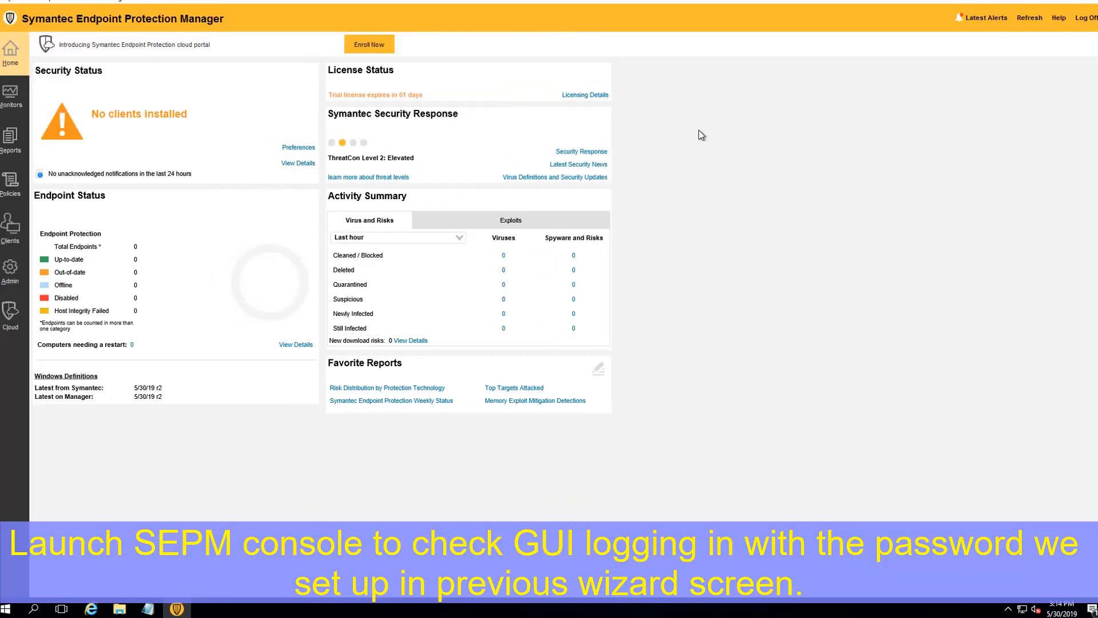